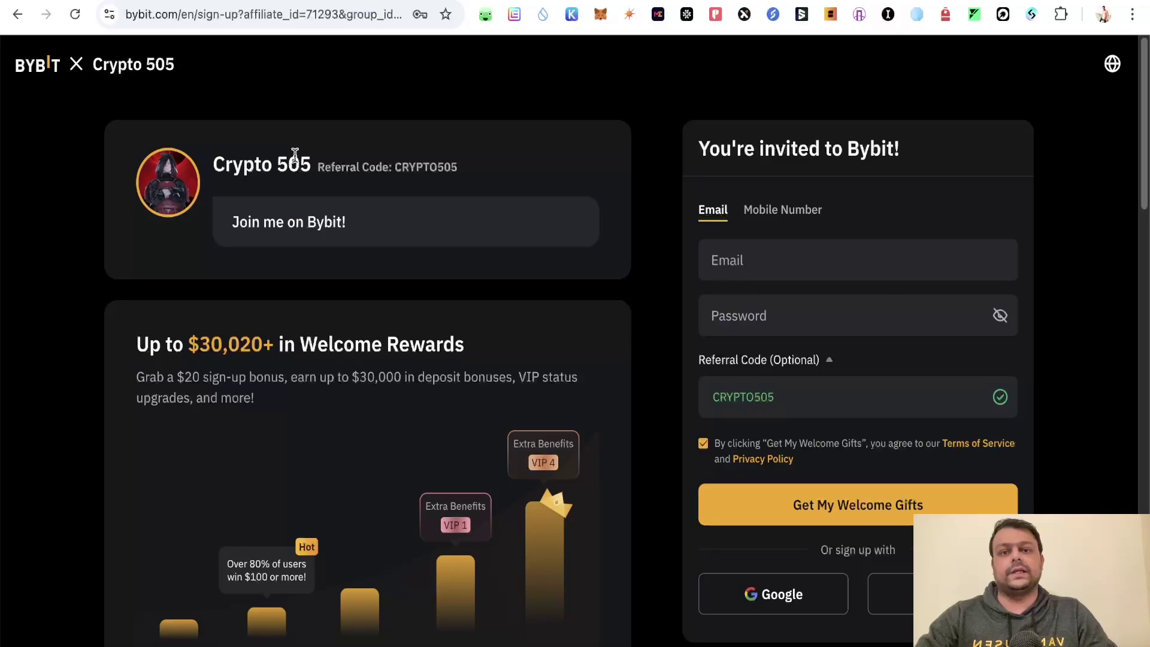
Examine the Bybit invitation page's referral code, welcome rewards and exclusive benefits for referred users.
{"action": "left_click_drag", "start_coordinate": [191, 346], "coordinate": [271, 346]}
{"action": "left_click", "coordinate": [556, 314]}
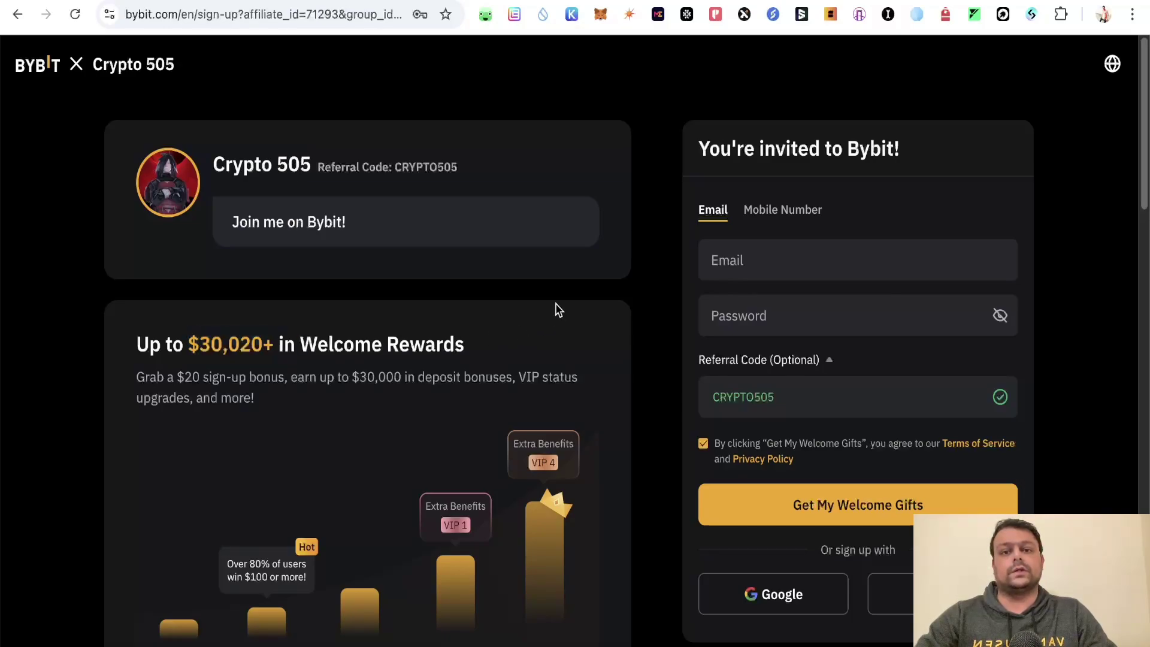
{"action": "double_click", "coordinate": [792, 405]}
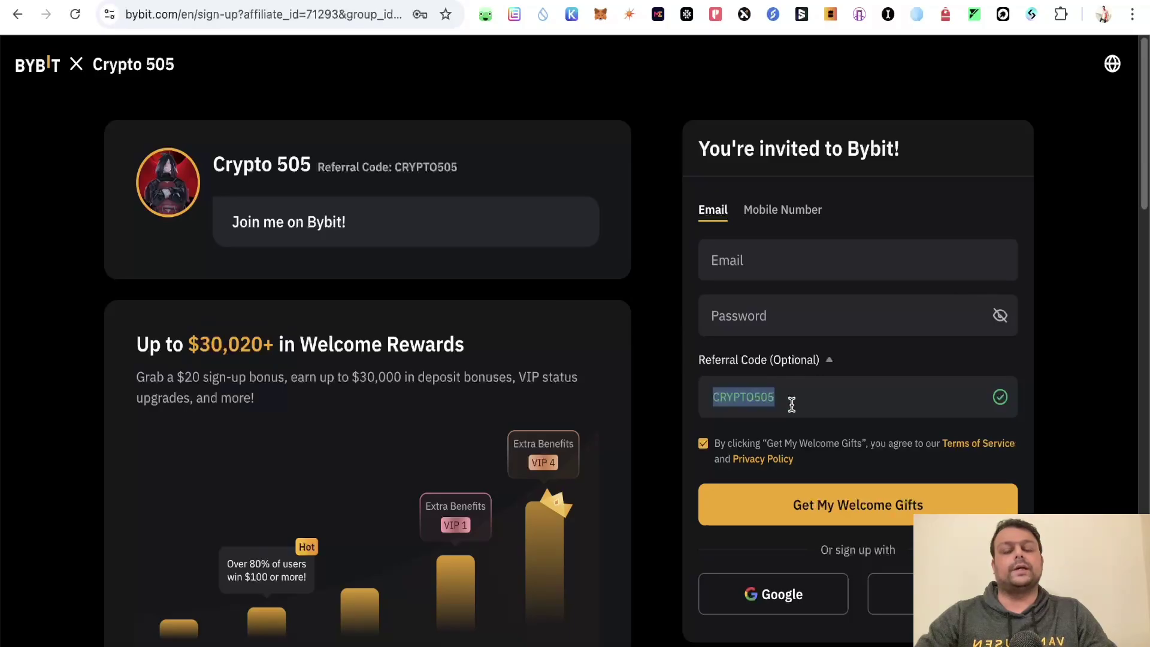
{"action": "left_click", "coordinate": [513, 310]}
{"action": "scroll", "coordinate": [603, 334], "scroll_direction": "down", "scroll_amount": 10}
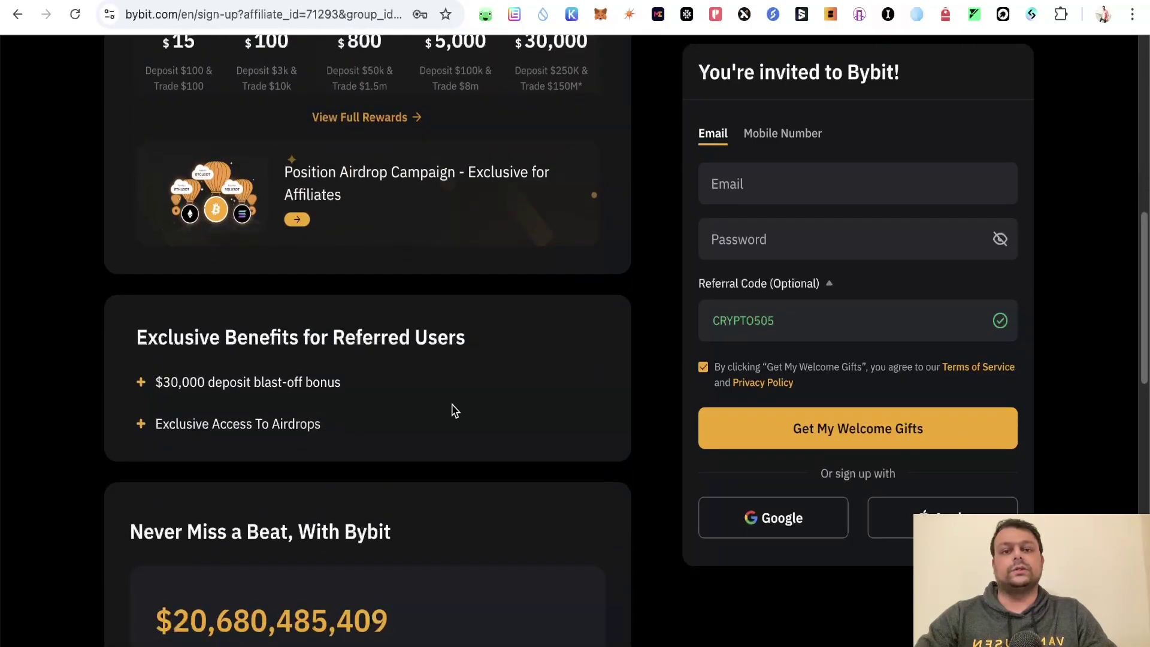
{"action": "scroll", "coordinate": [617, 332], "scroll_direction": "up", "scroll_amount": 10}
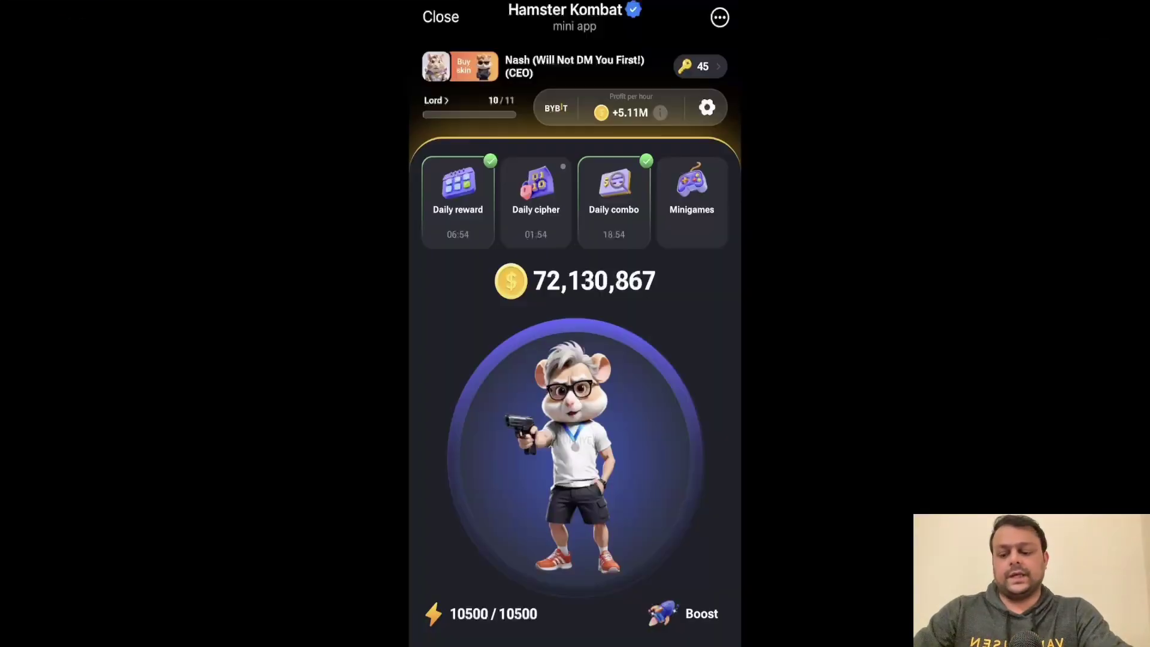
Open the Binance exchange withdrawal option in Hamster Kombat's airdrop section and switch to the Binance app.
{"action": "scroll", "coordinate": [575, 359], "scroll_direction": "down", "scroll_amount": 5}
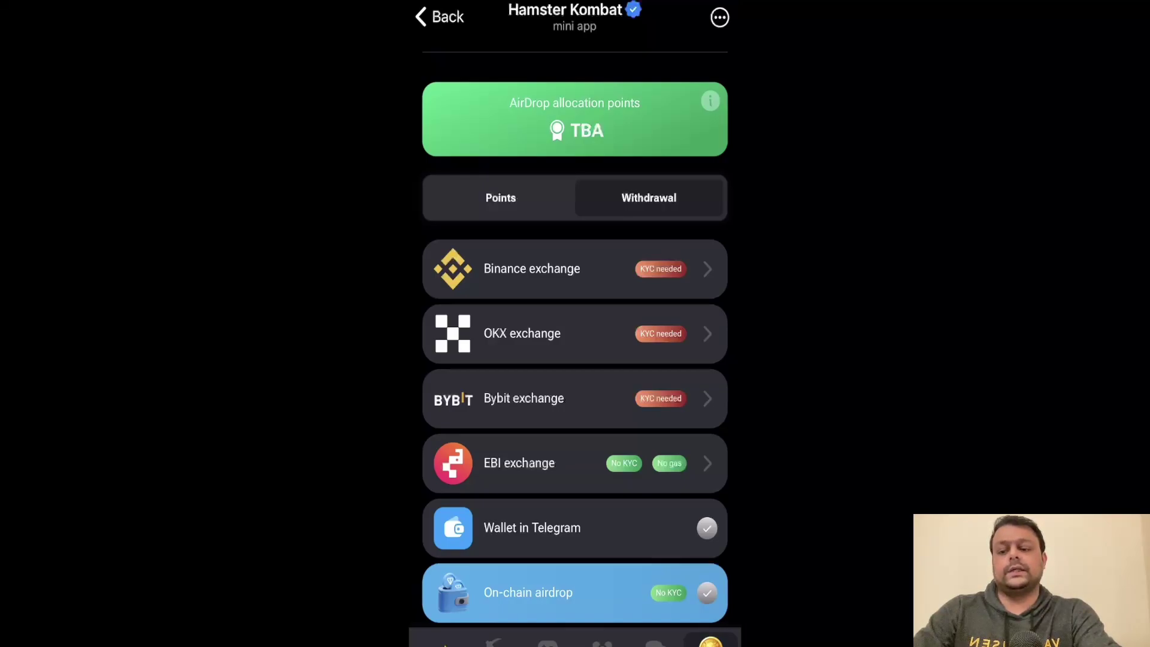
{"action": "left_click", "coordinate": [532, 268]}
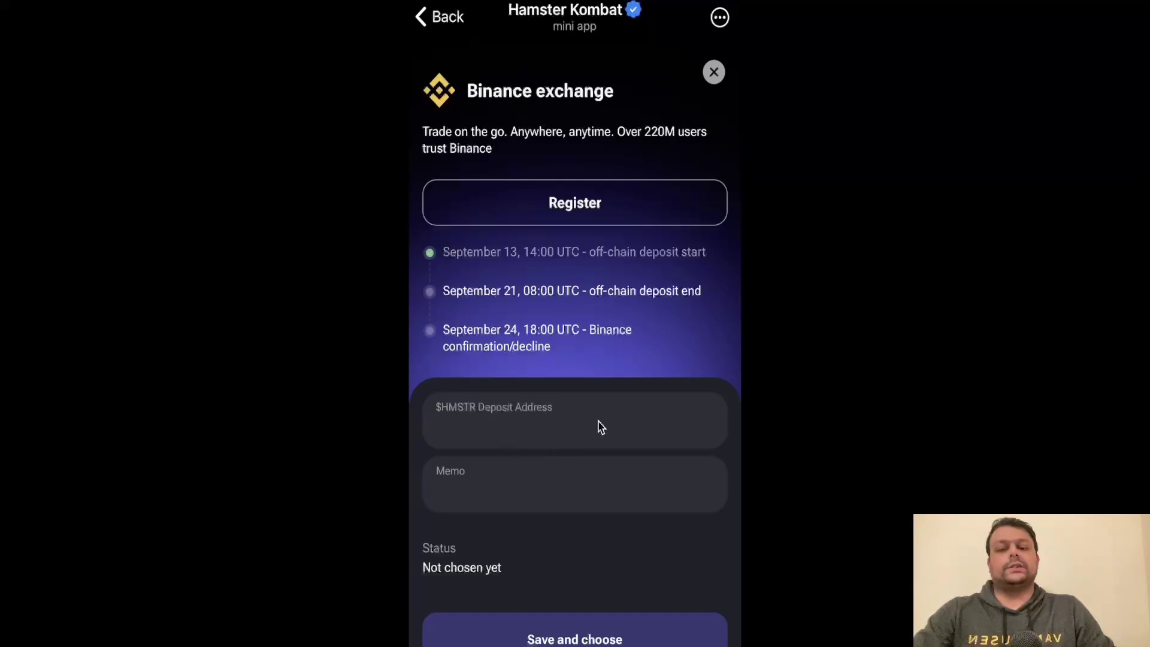
{"action": "key", "text": "super+2"}
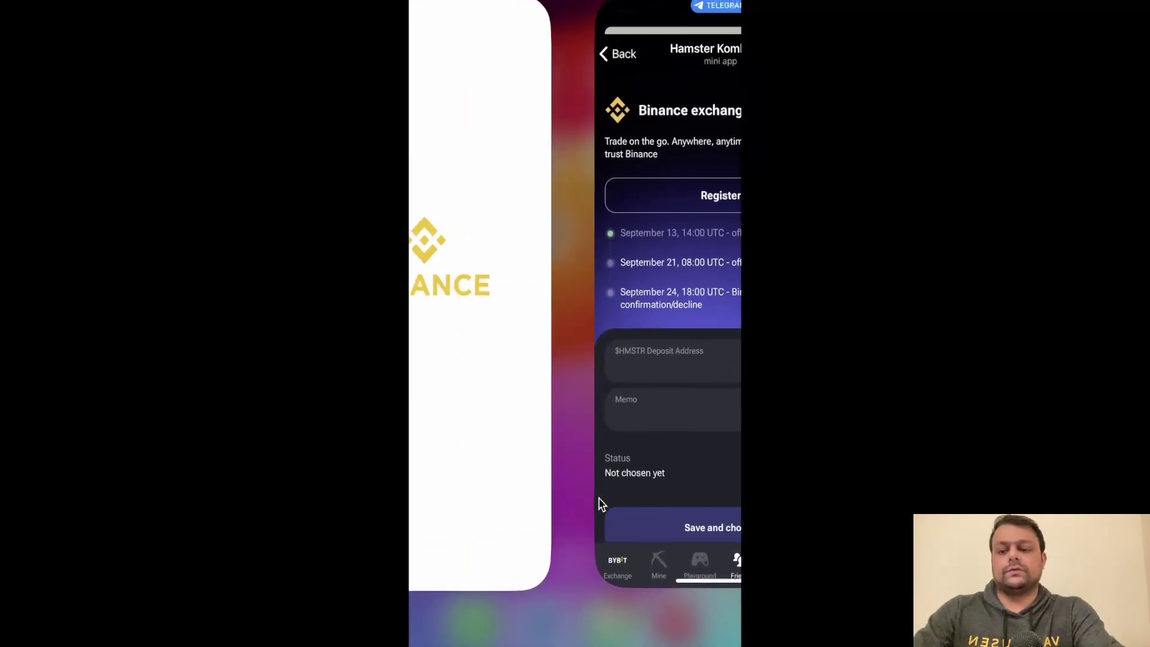
{"action": "left_click", "coordinate": [599, 503]}
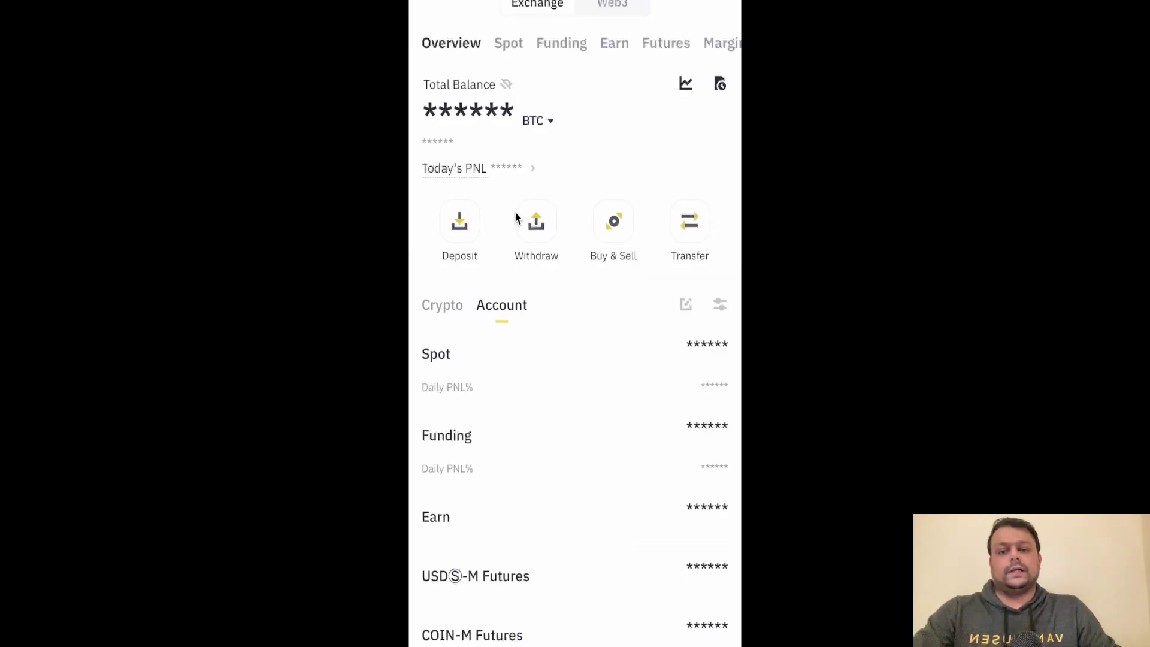
Search the deposit coins for HMSTR and open its deposit details on the Toncoin network.
{"action": "left_click", "coordinate": [461, 226]}
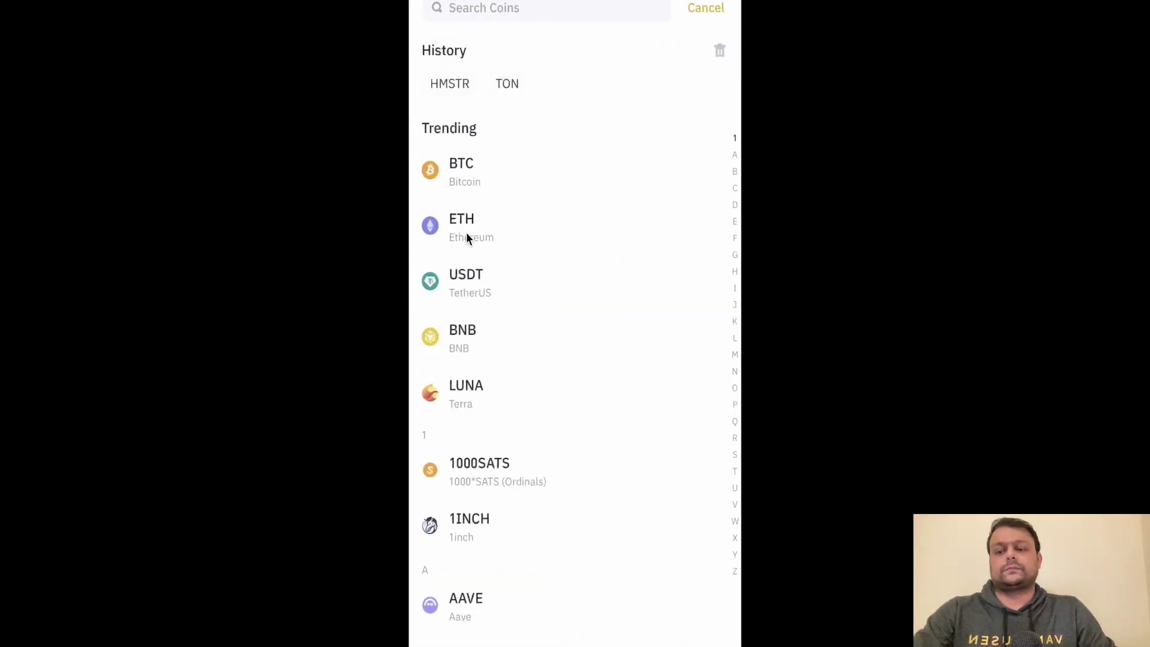
{"action": "left_click", "coordinate": [503, 12]}
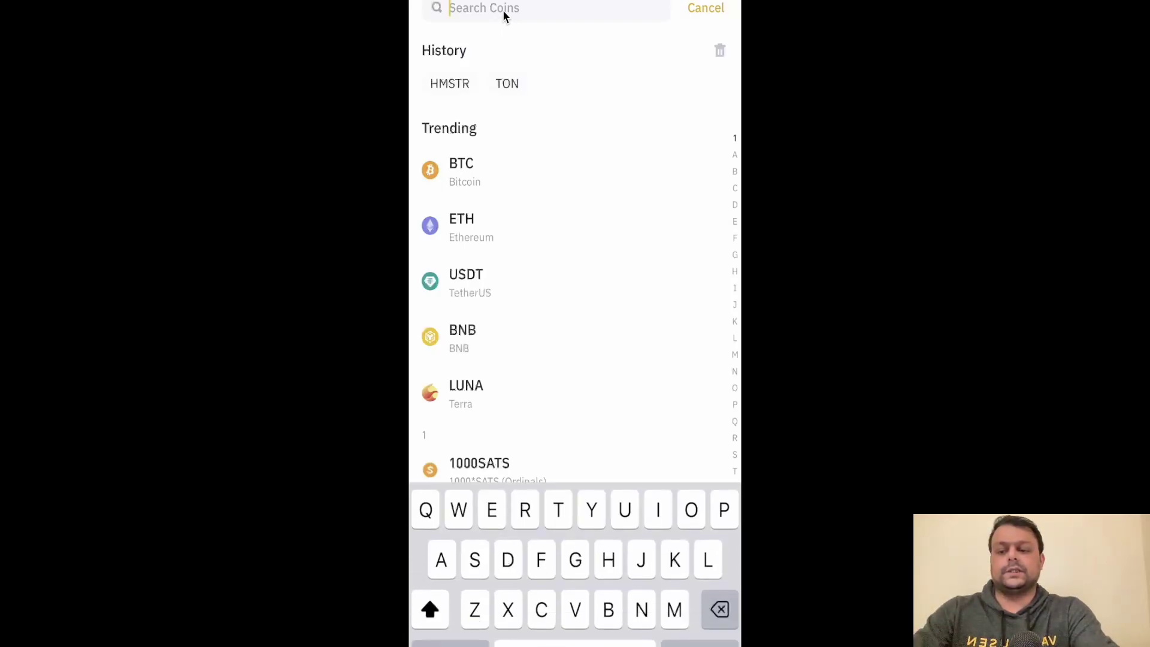
{"action": "type", "text": "M"}
{"action": "key", "text": "BackSpace"}
{"action": "type", "text": "H"}
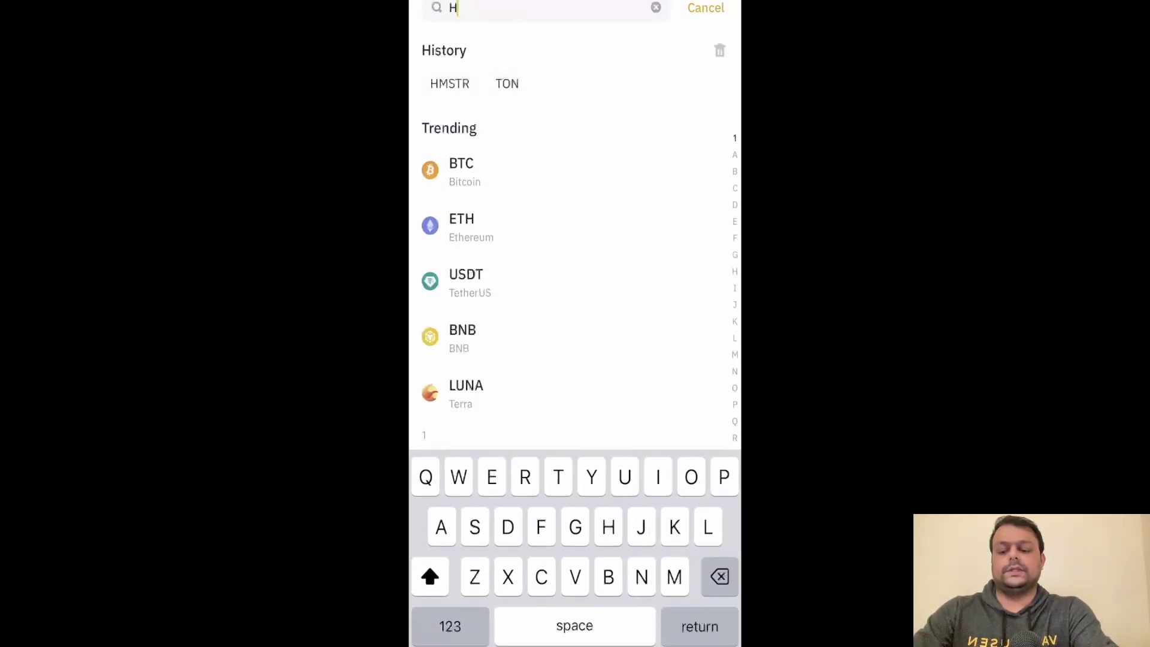
{"action": "type", "text": "MSTR"}
{"action": "left_click", "coordinate": [510, 51]}
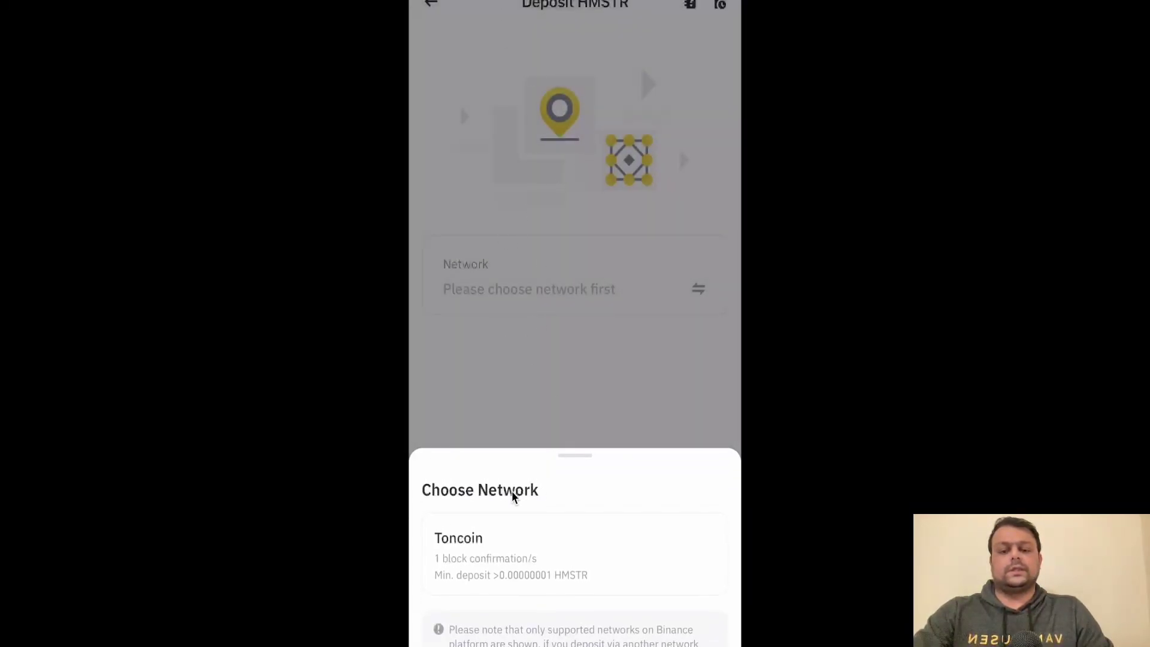
{"action": "left_click", "coordinate": [547, 569]}
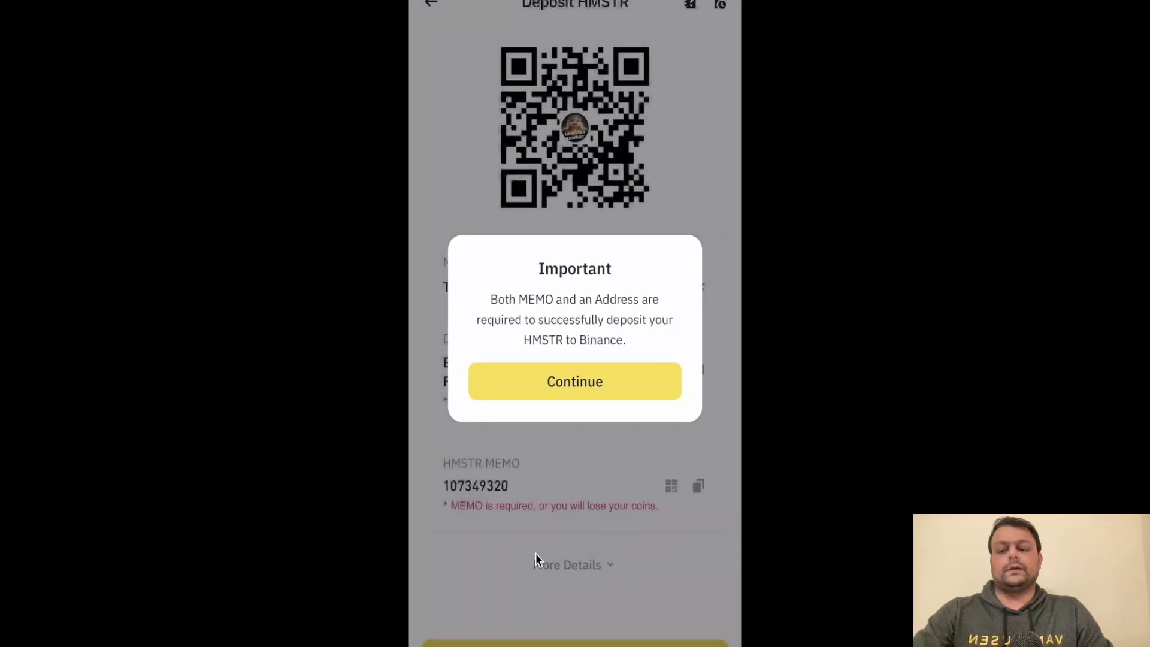
{"action": "left_click", "coordinate": [508, 547]}
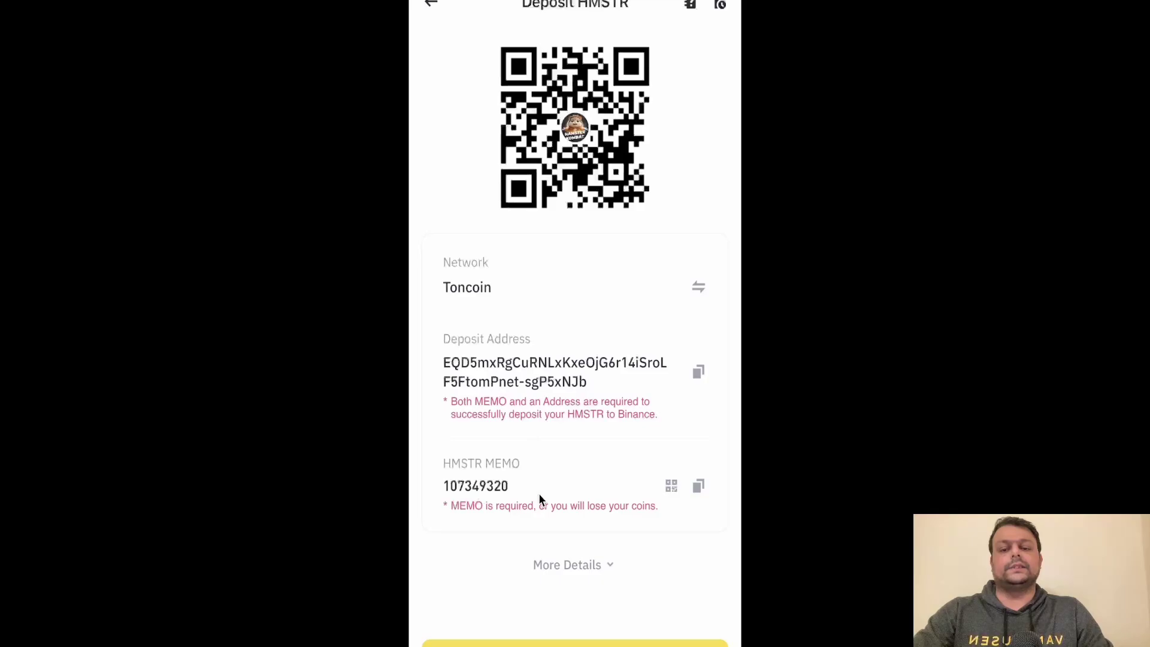
Copy the HMSTR deposit address from Binance and paste it into the deposit address field in Hamster Kombat's Binance form.
{"action": "left_click", "coordinate": [554, 496]}
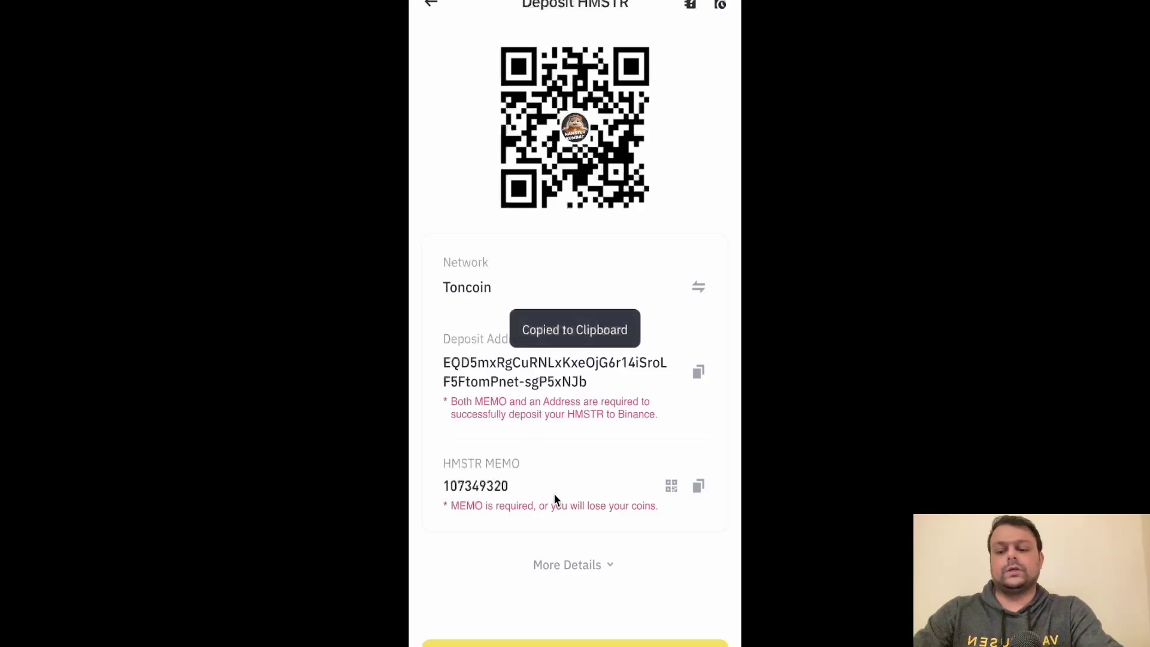
{"action": "key", "text": "super+2"}
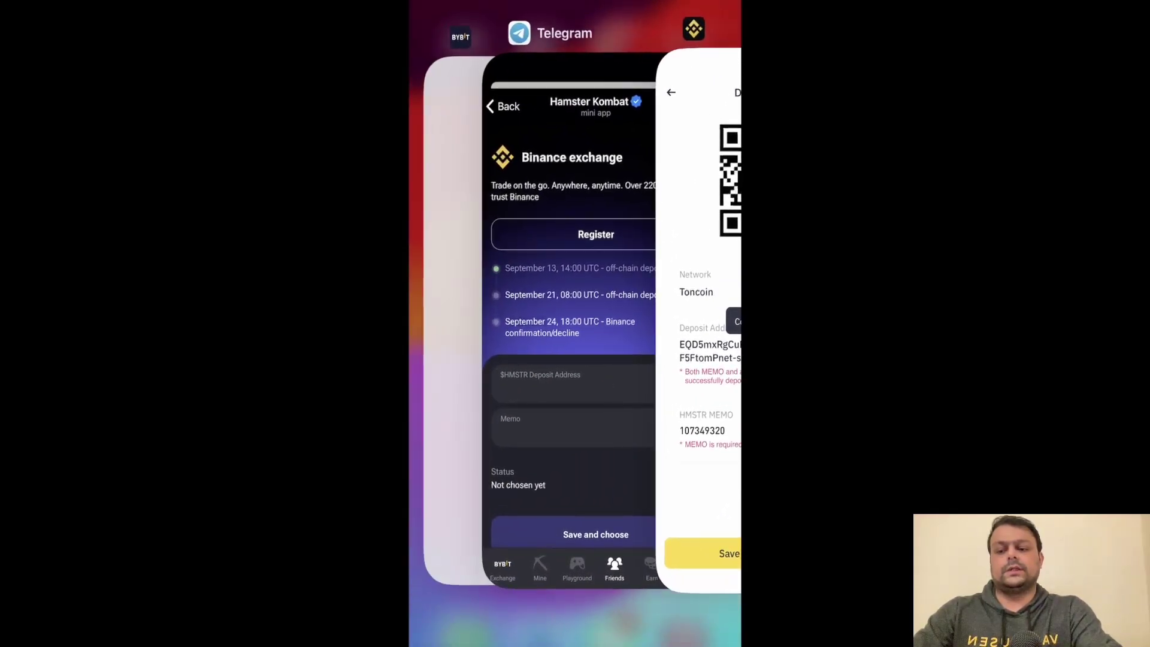
{"action": "left_click", "coordinate": [569, 330]}
{"action": "left_click", "coordinate": [579, 412]}
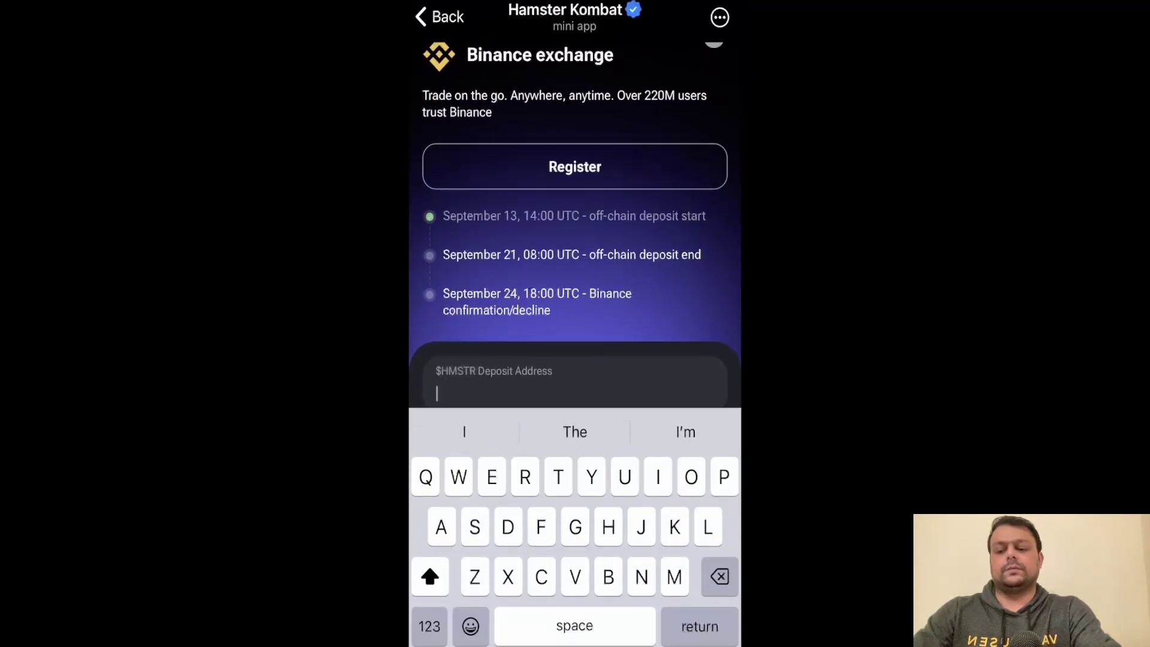
{"action": "left_click", "coordinate": [437, 393]}
{"action": "left_click", "coordinate": [451, 354]}
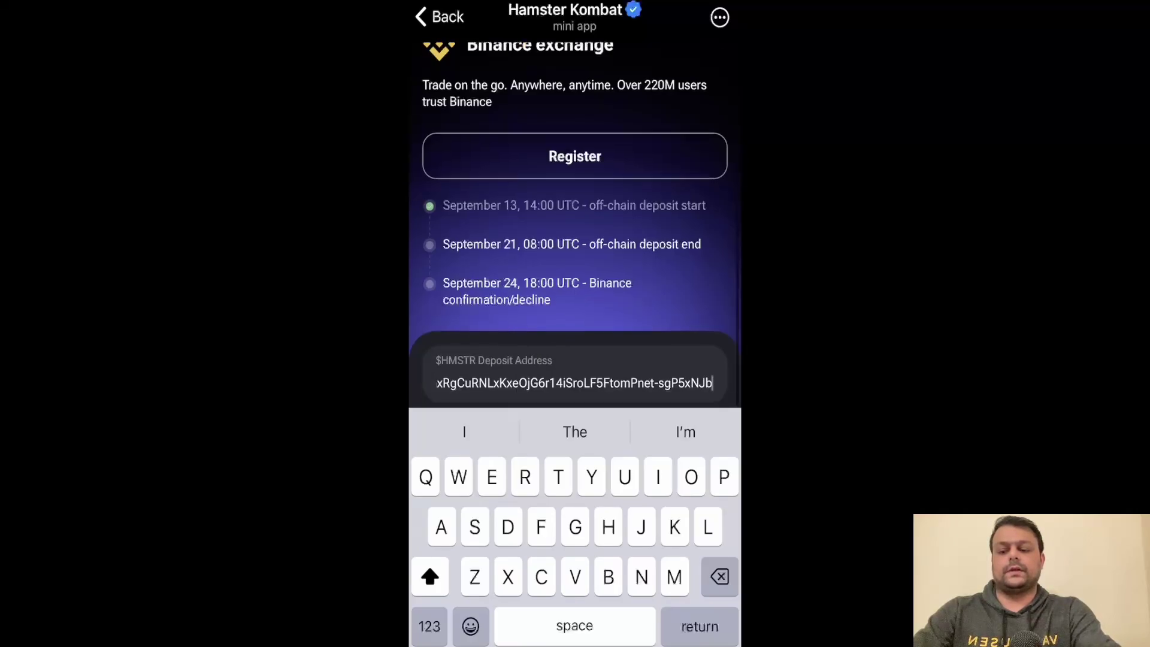
Copy the HMSTR memo from Binance and paste it into the Memo field of Hamster Kombat's Binance form.
{"action": "scroll", "coordinate": [574, 225], "scroll_direction": "down", "scroll_amount": 1}
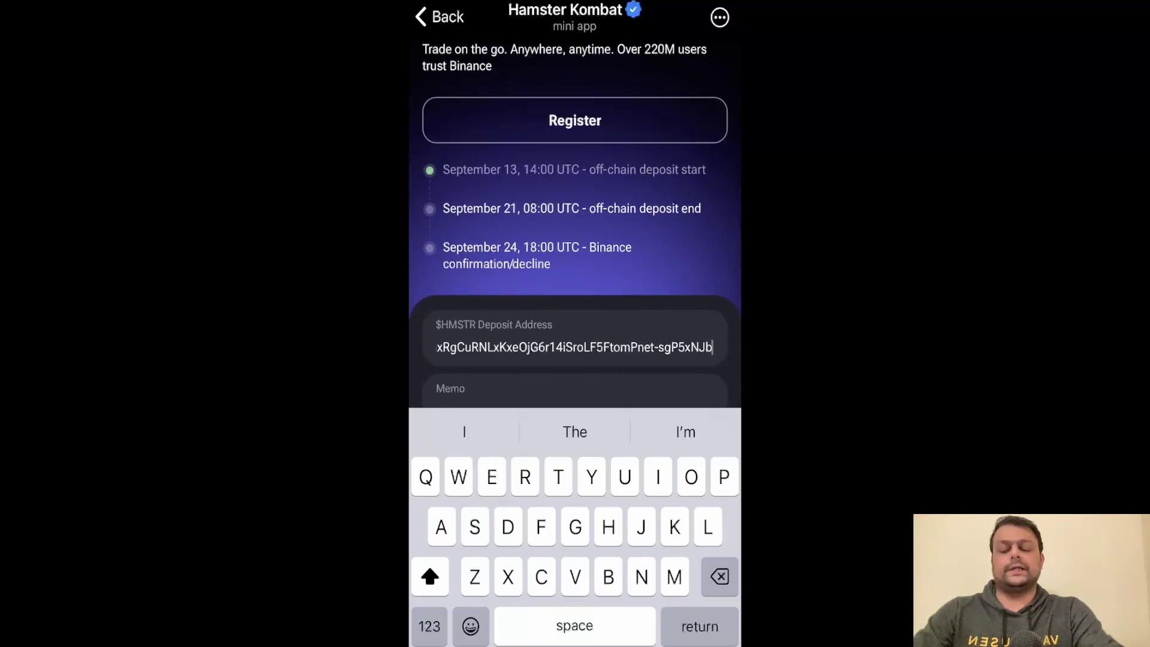
{"action": "left_click_drag", "start_coordinate": [575, 642], "coordinate": [575, 420]}
{"action": "left_click", "coordinate": [568, 321]}
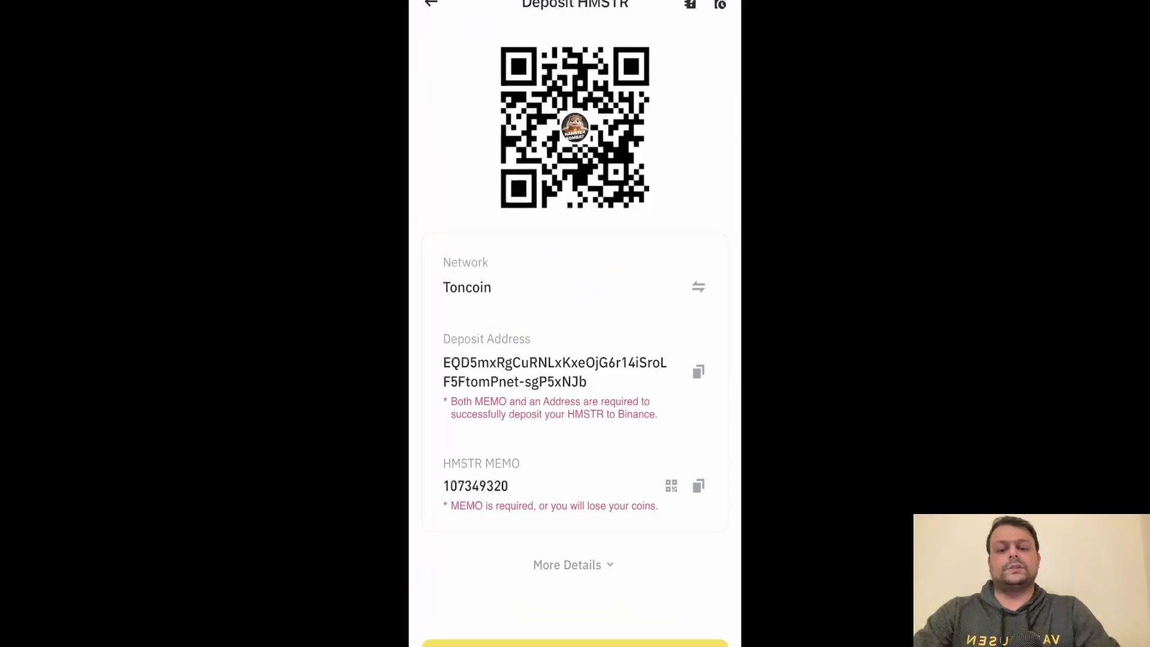
{"action": "left_click", "coordinate": [514, 490]}
{"action": "key", "text": "super+2"}
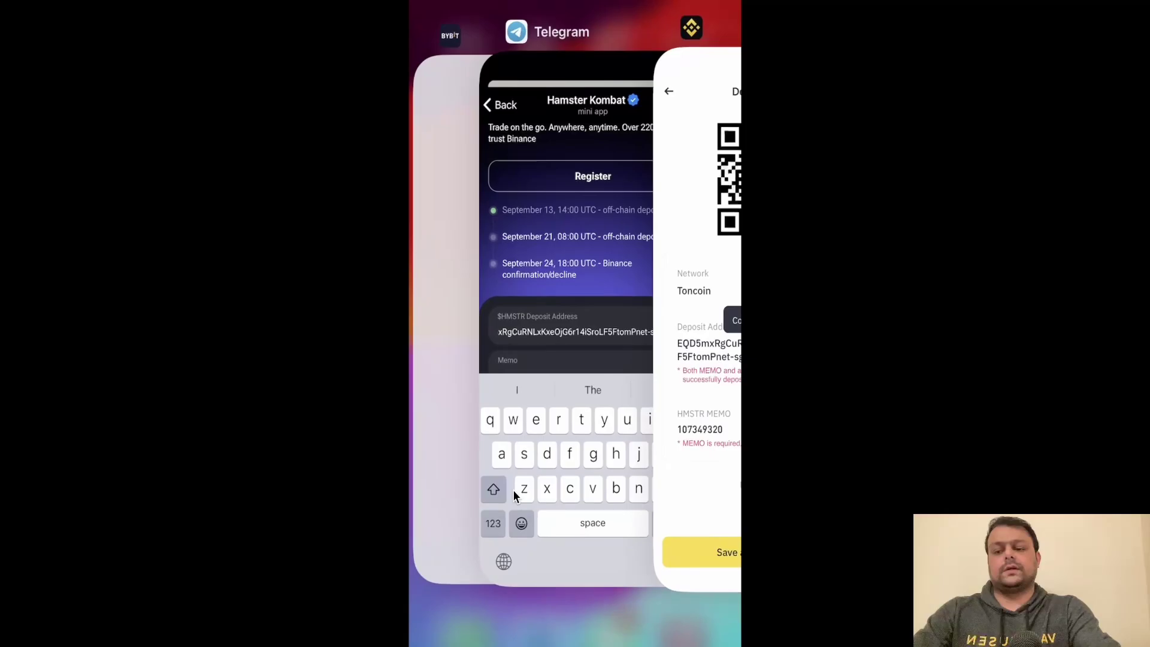
{"action": "left_click", "coordinate": [512, 489]}
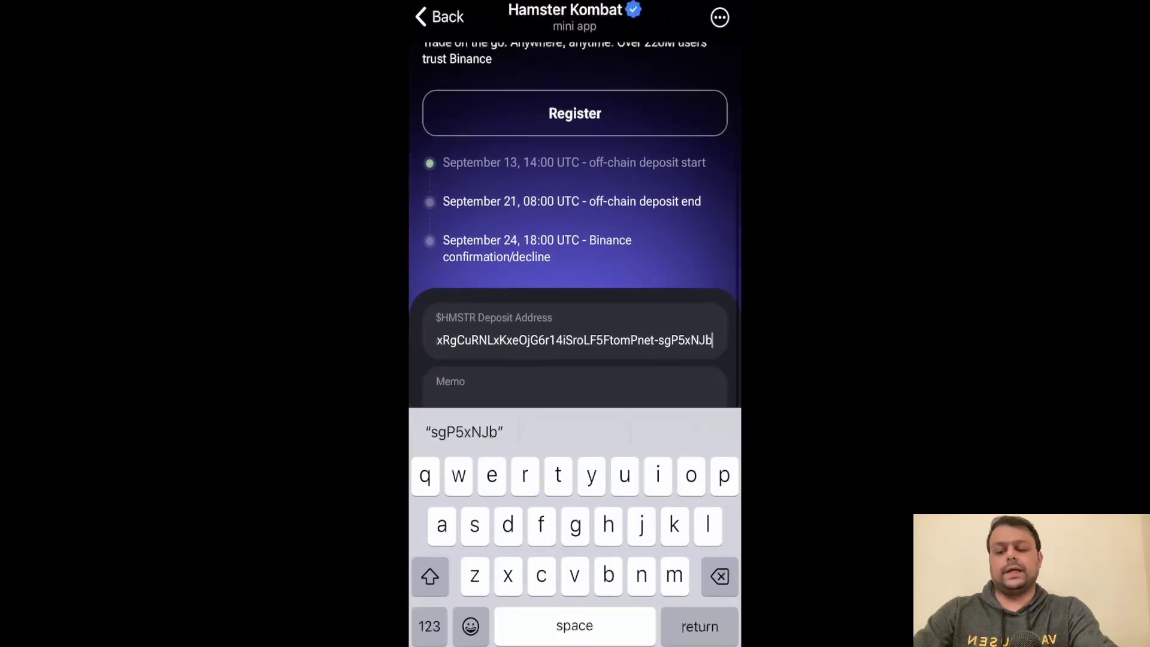
{"action": "left_click", "coordinate": [574, 389]}
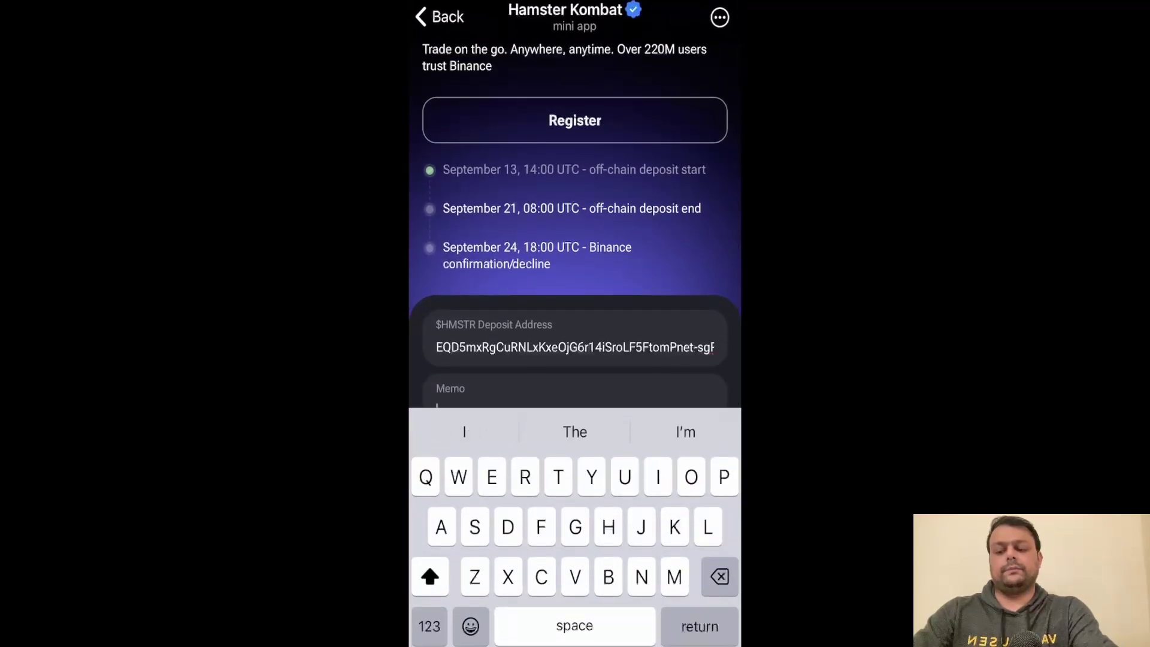
{"action": "key", "text": "ctrl+v"}
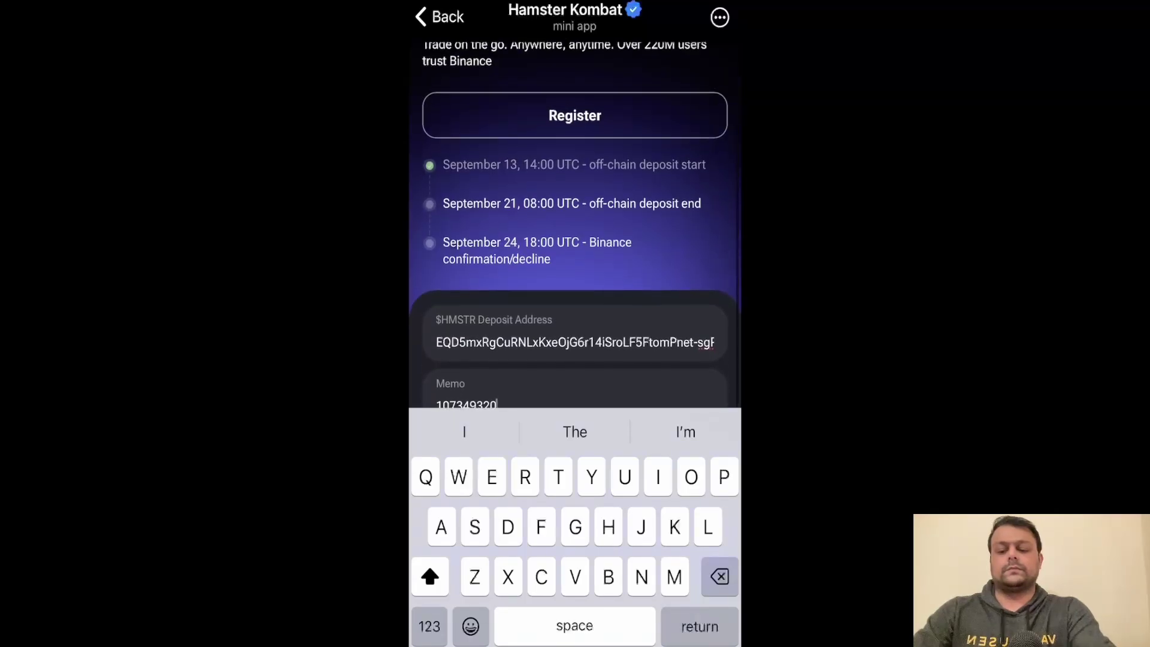
{"action": "key", "text": "Return"}
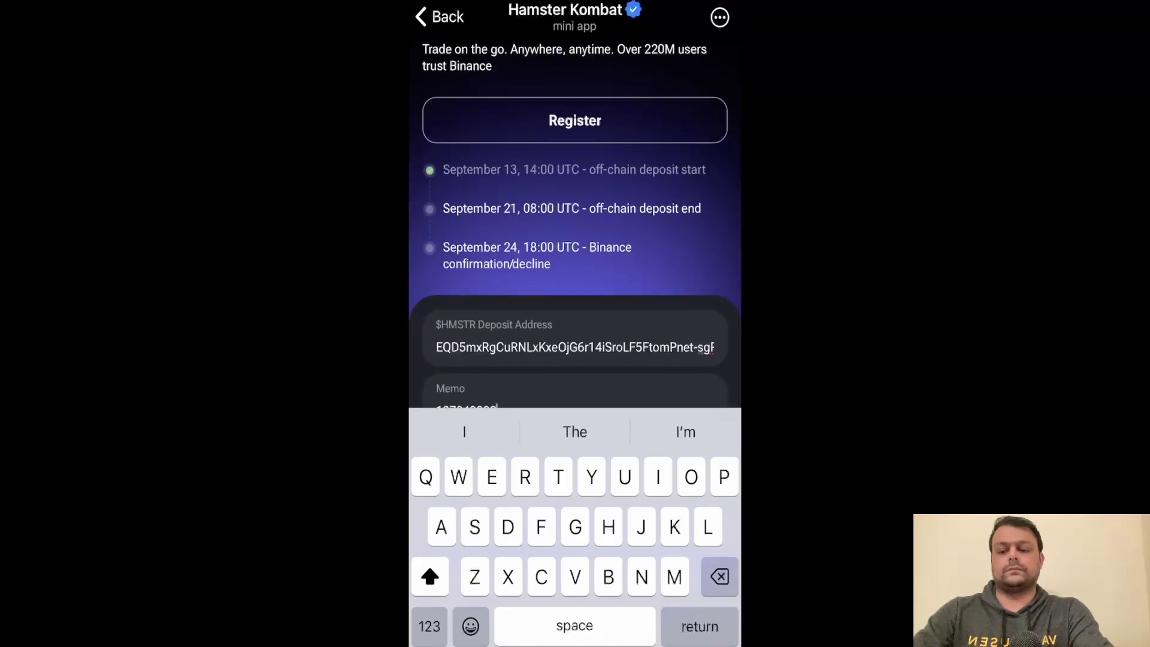
{"action": "key", "text": "Return"}
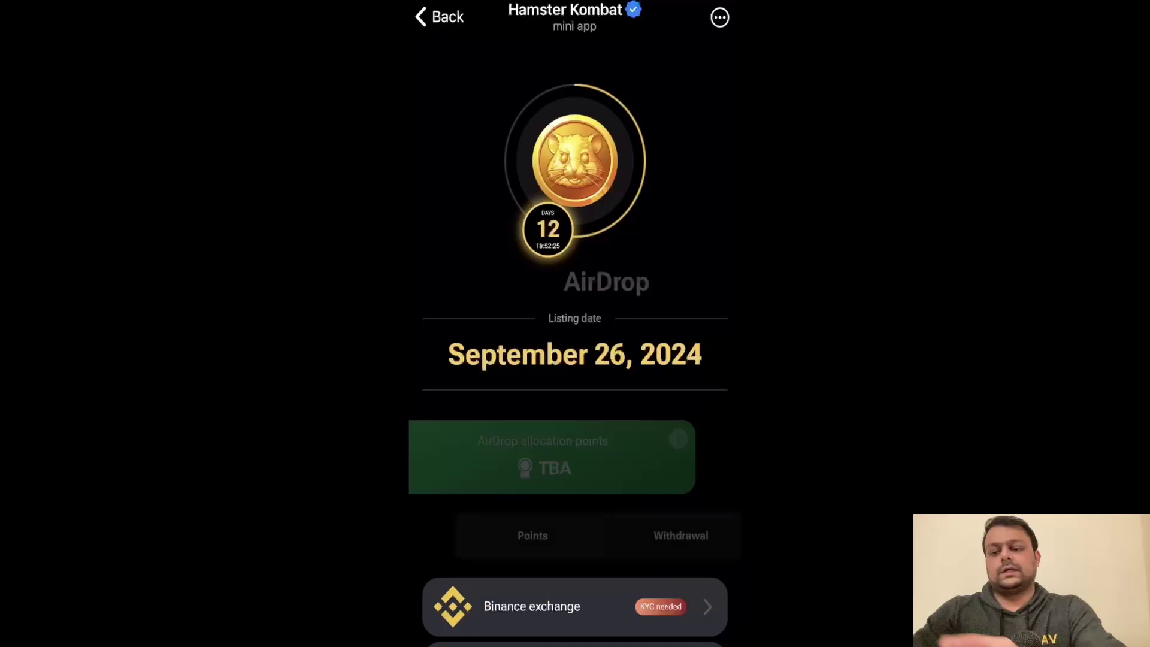
View the details required by the OKX exchange withdrawal form for an existing account, and close the form.
{"action": "scroll", "coordinate": [575, 359], "scroll_direction": "down", "scroll_amount": 2}
{"action": "left_click", "coordinate": [575, 575]}
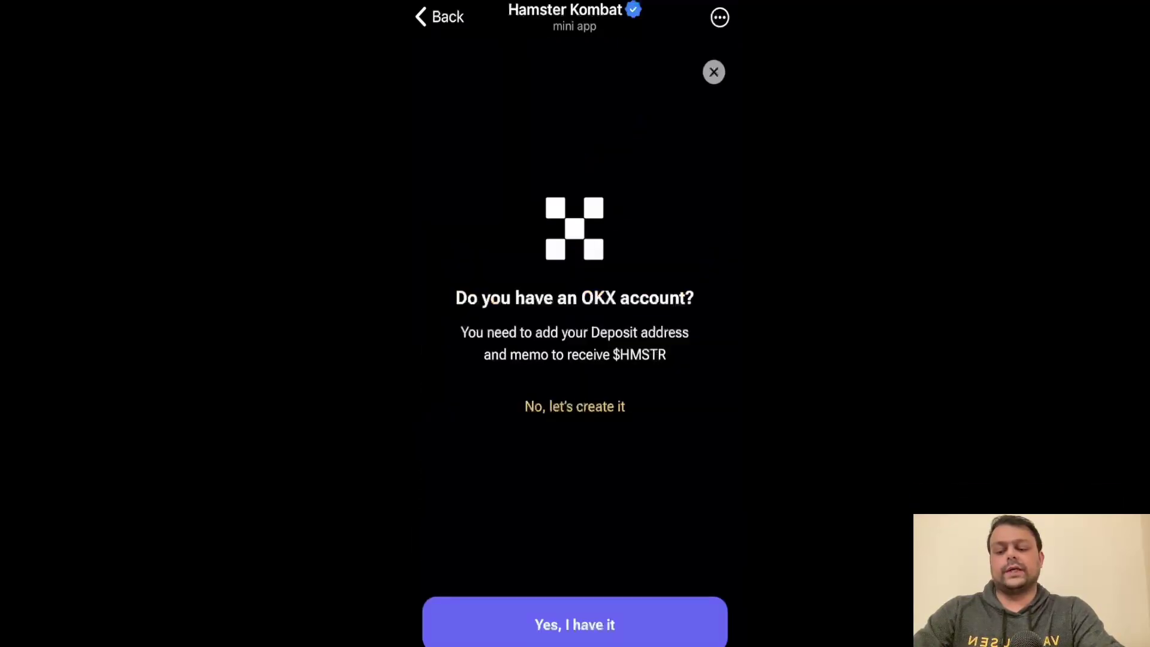
{"action": "left_click", "coordinate": [575, 624]}
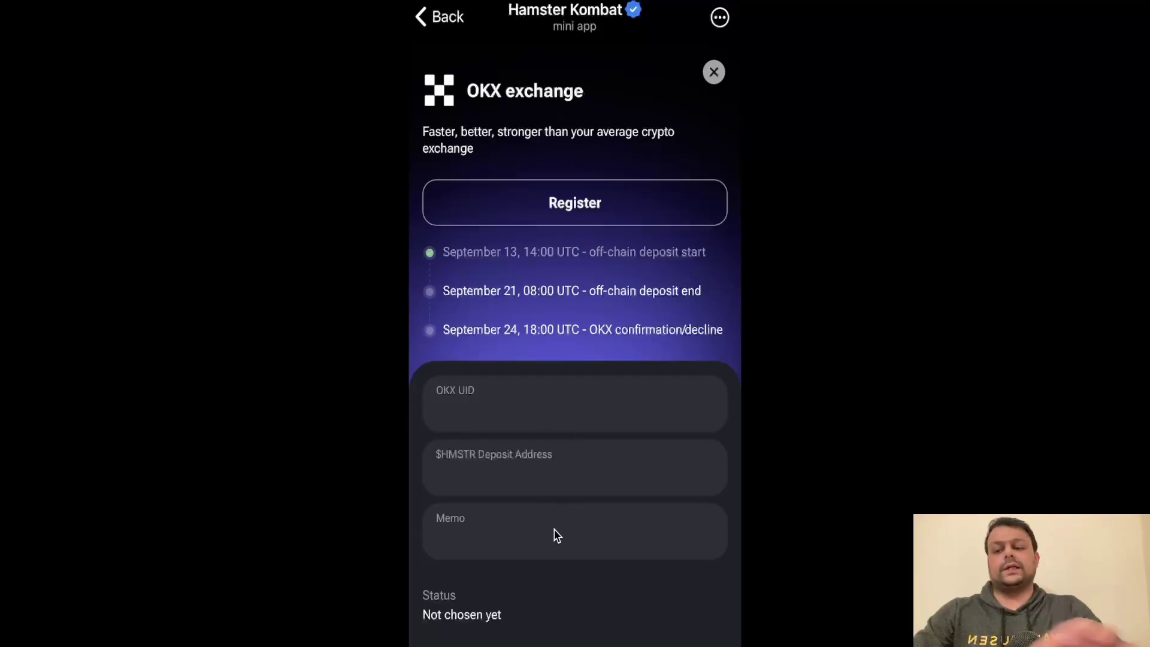
{"action": "key", "text": "Escape"}
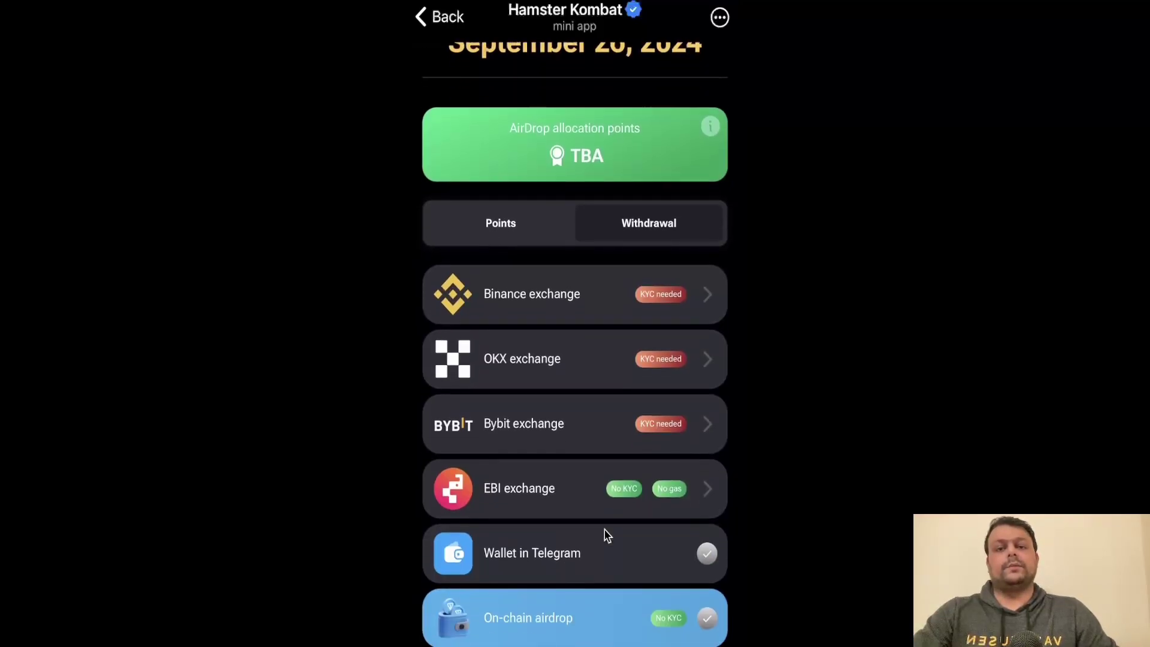
Open the Bybit exchange withdrawal form for an existing account and switch to the Bybit app.
{"action": "left_click", "coordinate": [573, 461]}
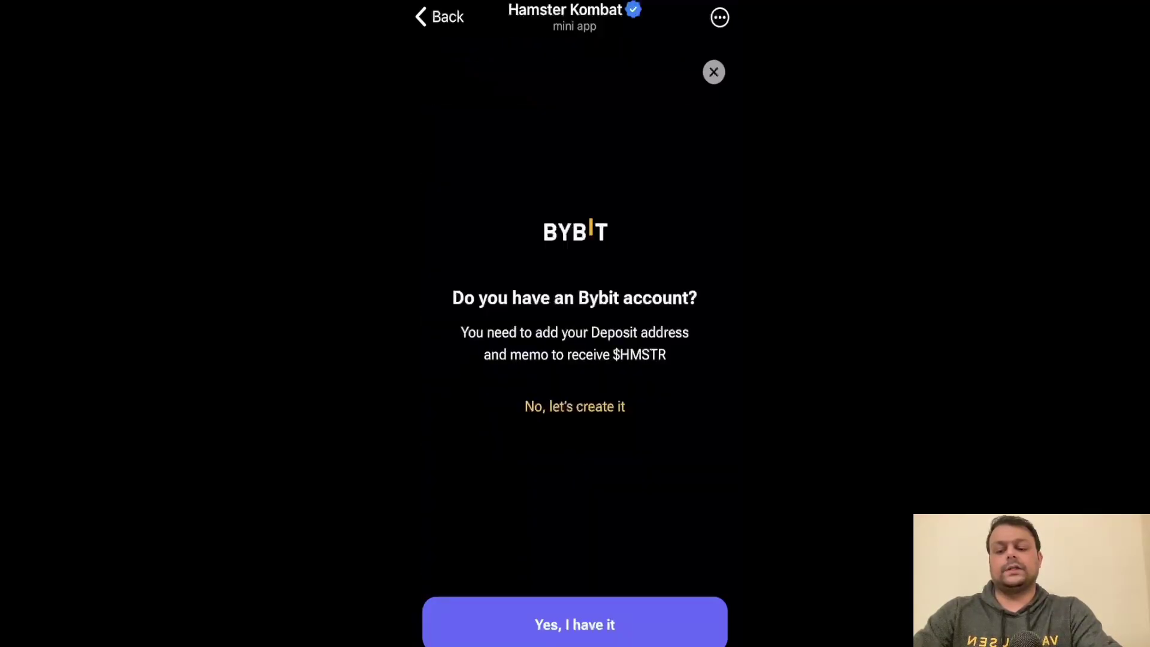
{"action": "left_click", "coordinate": [574, 624]}
{"action": "left_click_drag", "start_coordinate": [574, 641], "coordinate": [574, 419]}
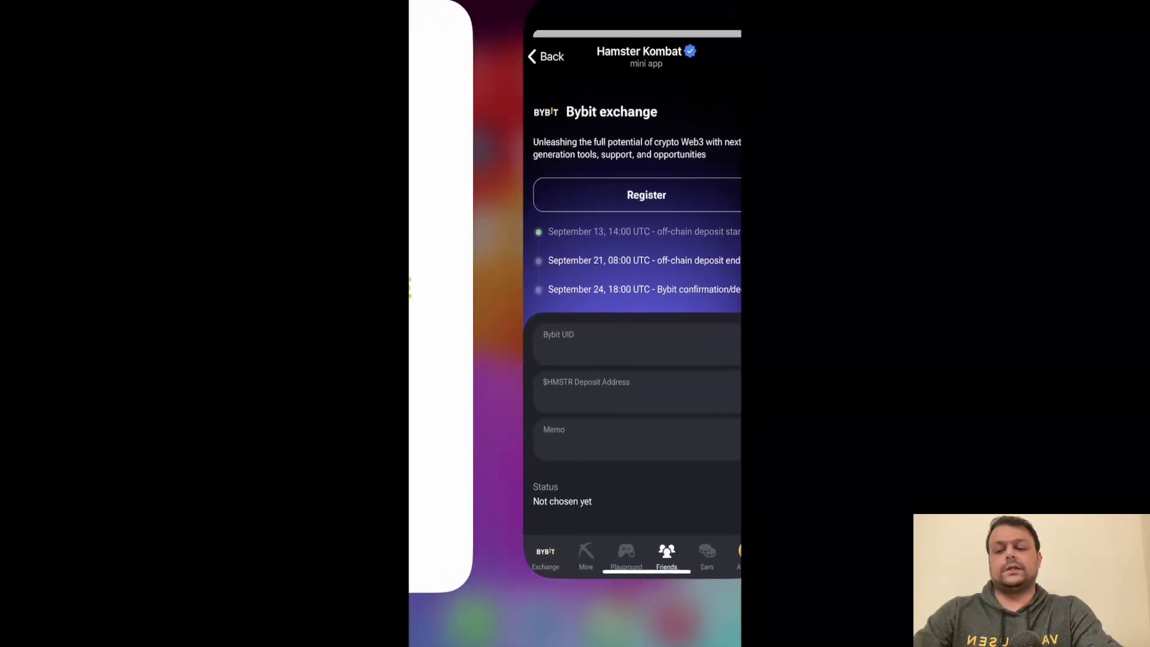
{"action": "left_click", "coordinate": [449, 323]}
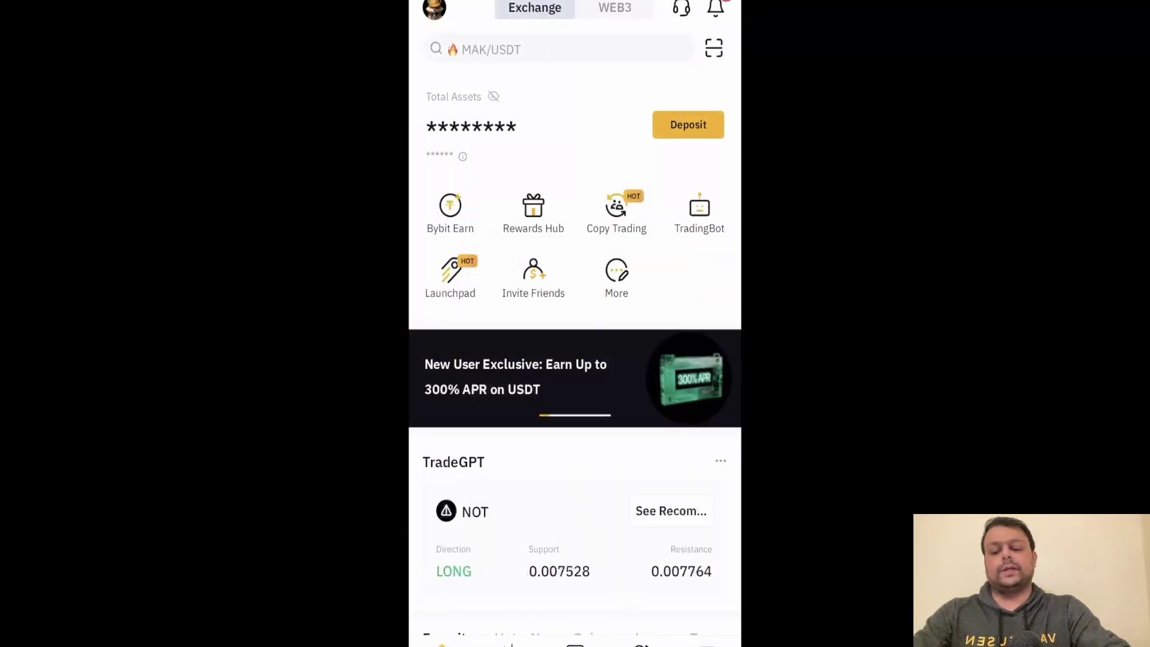
Open the HMSTR crypto deposit page in Bybit and choose TON as the chain type.
{"action": "left_click", "coordinate": [706, 642]}
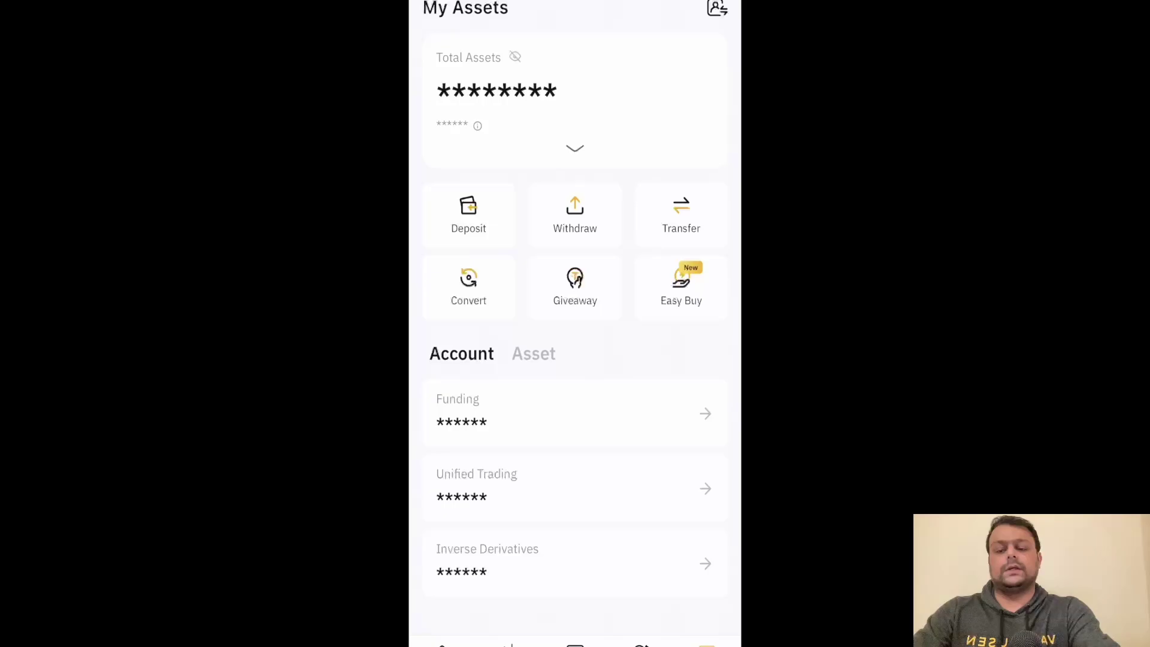
{"action": "left_click", "coordinate": [468, 214]}
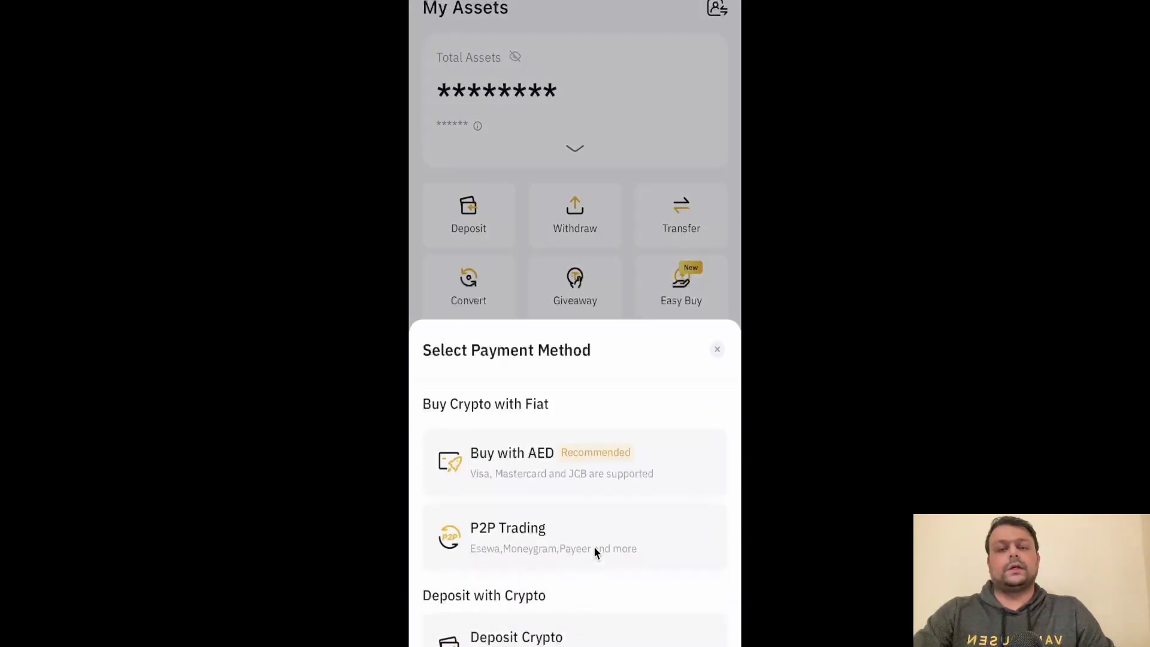
{"action": "left_click", "coordinate": [516, 637]}
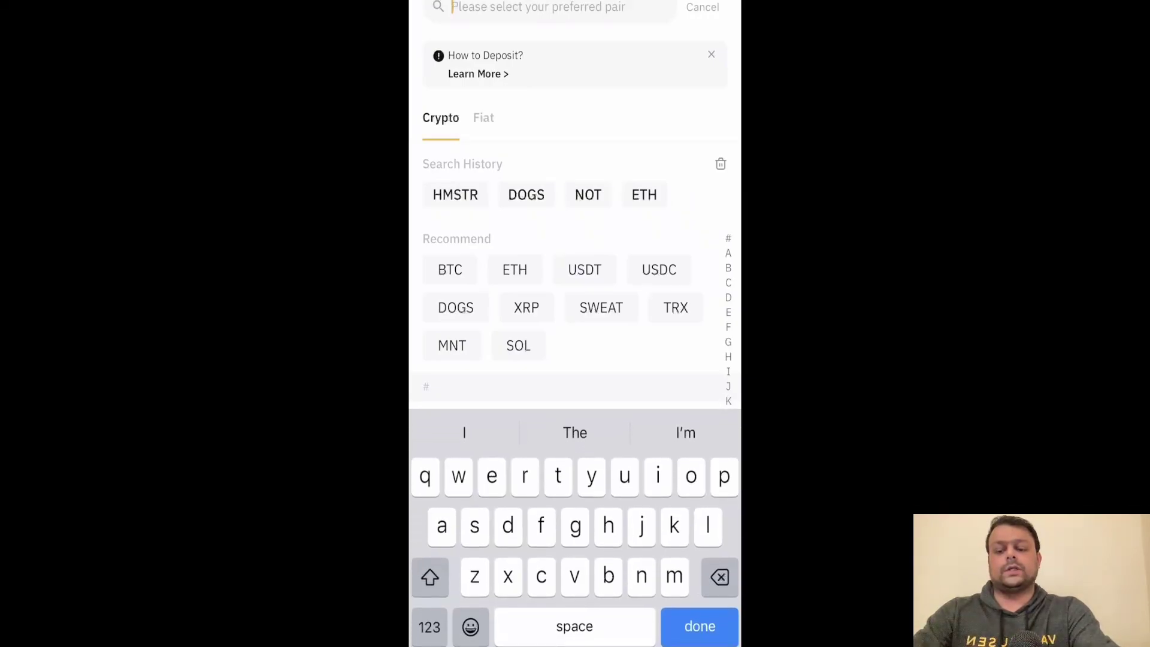
{"action": "type", "text": "hmstr"}
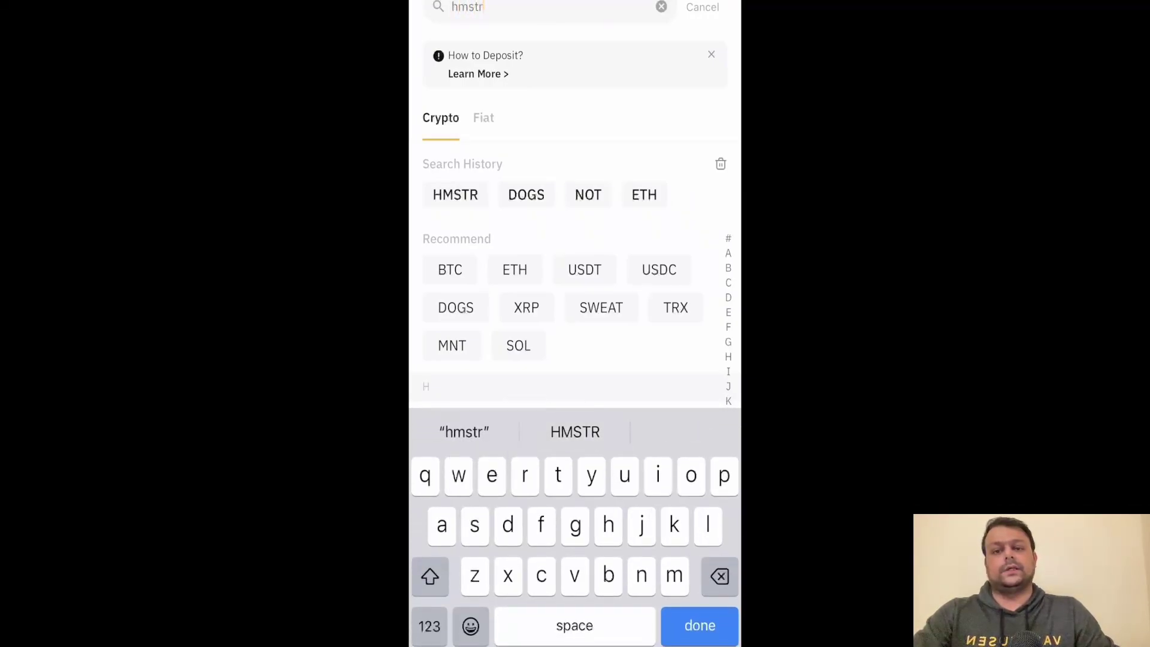
{"action": "key", "text": "Return"}
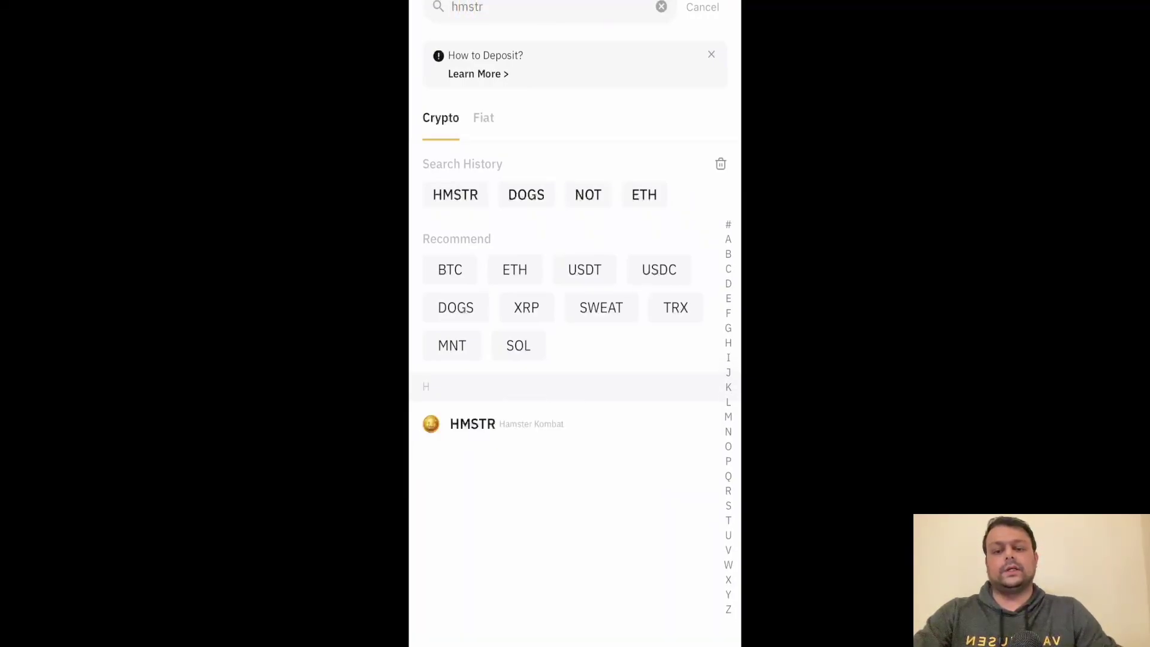
{"action": "left_click", "coordinate": [506, 429]}
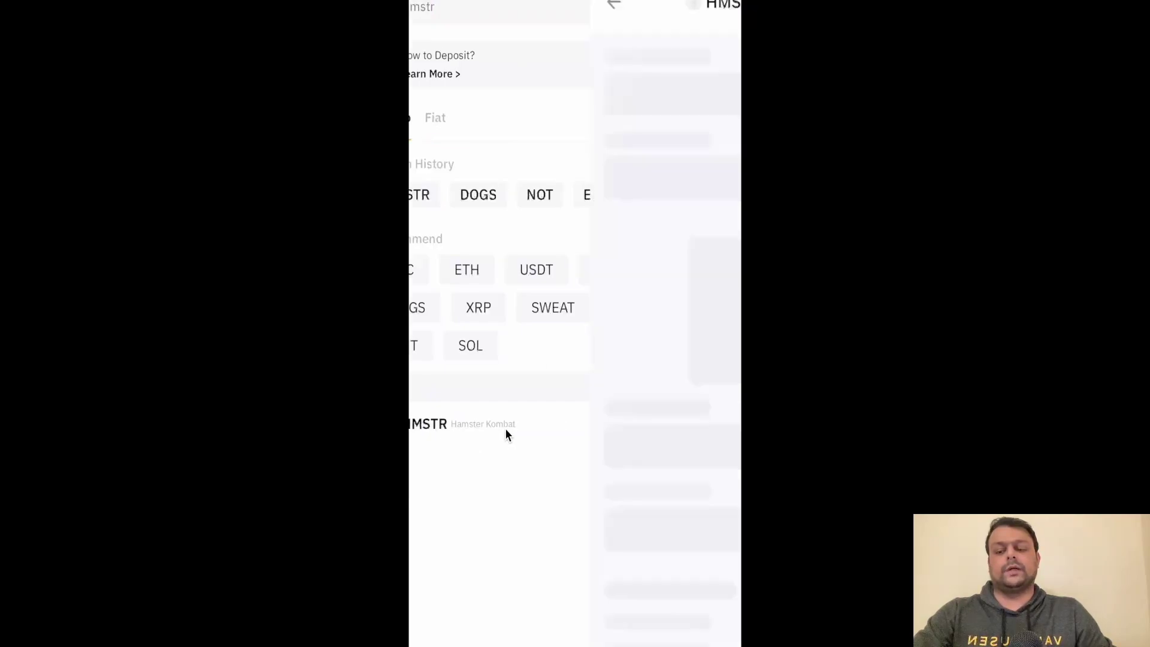
{"action": "left_click", "coordinate": [434, 624]}
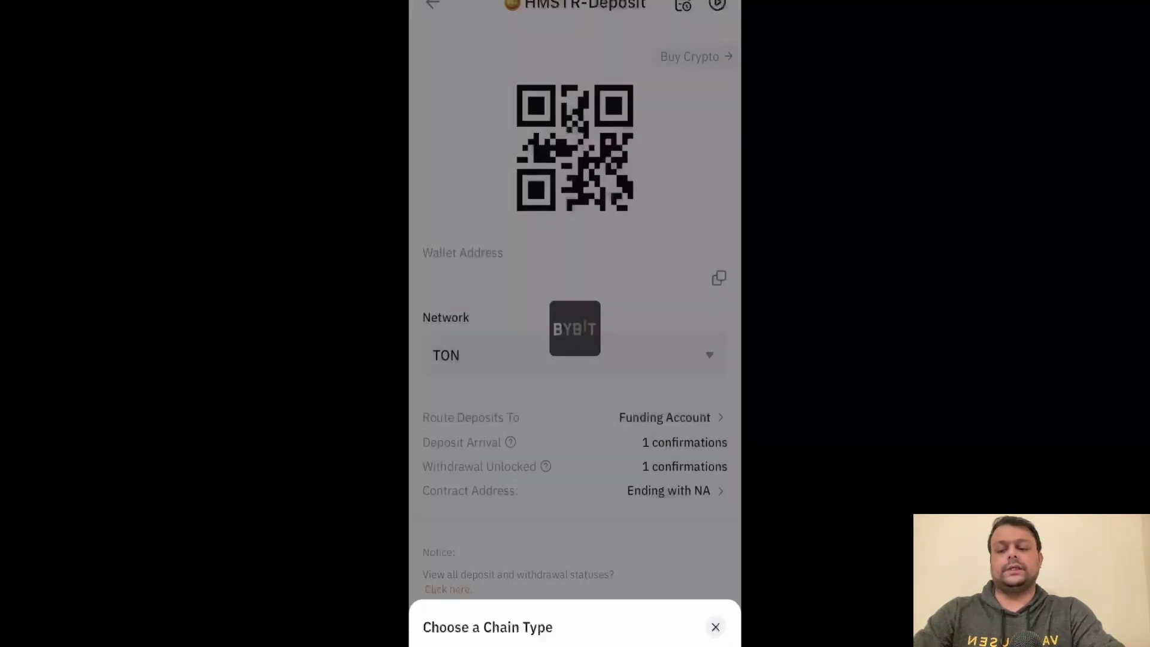
{"action": "left_click", "coordinate": [574, 519]}
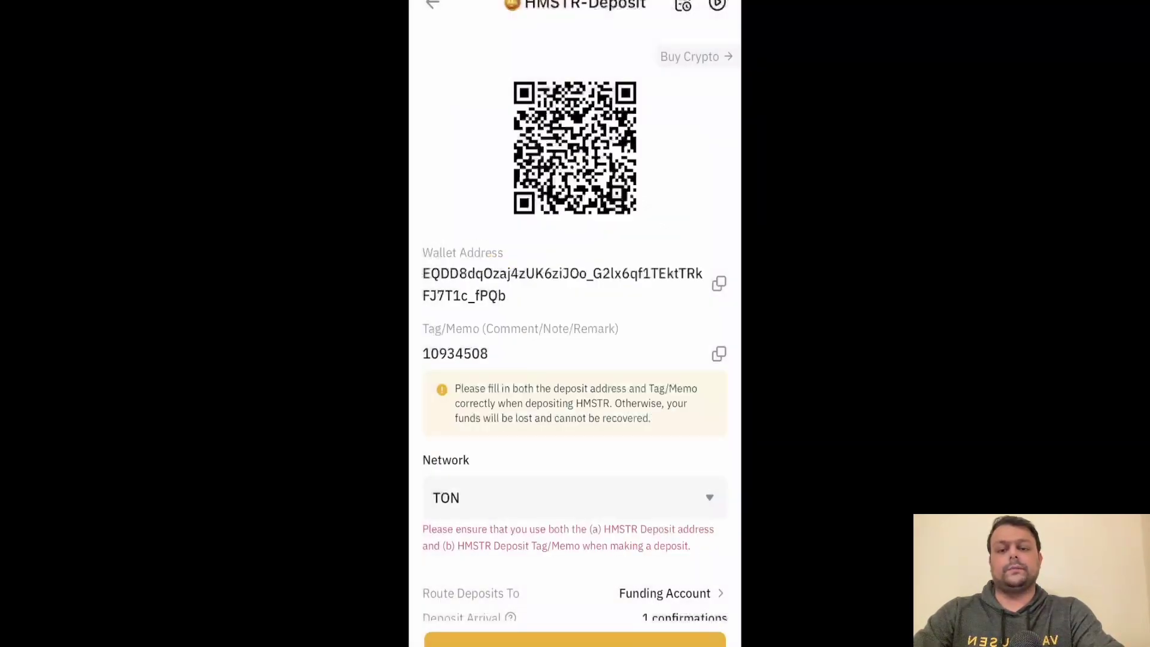
Copy the HMSTR wallet address from Bybit and paste it into the deposit address field of Hamster Kombat's Bybit form.
{"action": "left_click", "coordinate": [718, 283]}
{"action": "left_click_drag", "start_coordinate": [575, 644], "coordinate": [575, 419]}
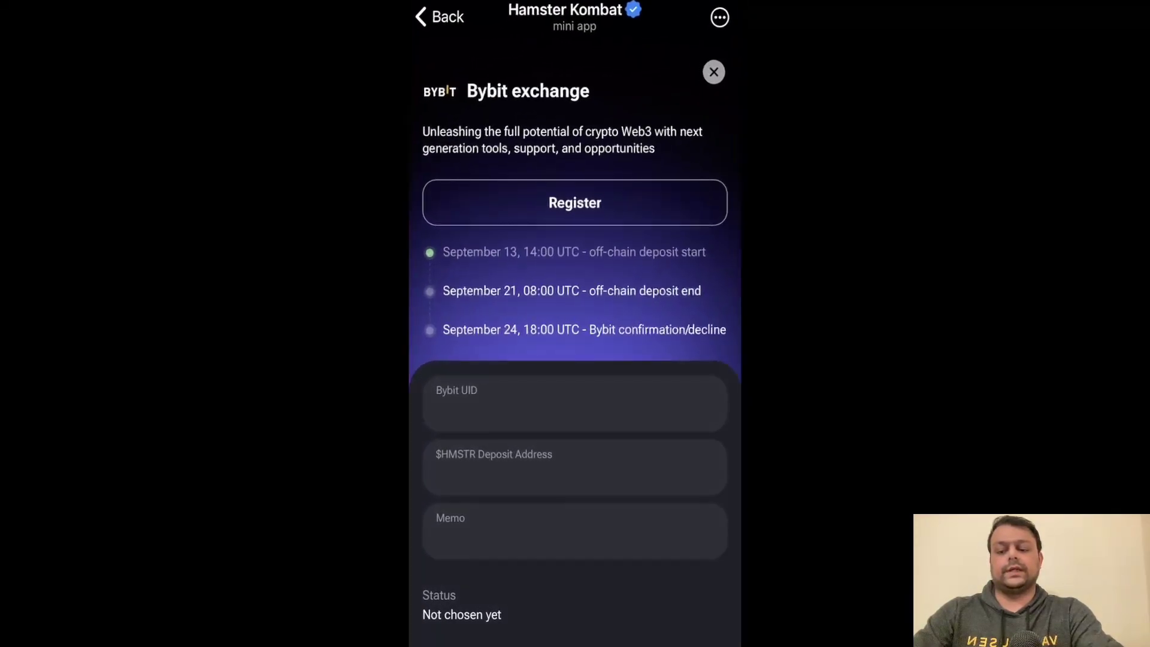
{"action": "left_click", "coordinate": [436, 476]}
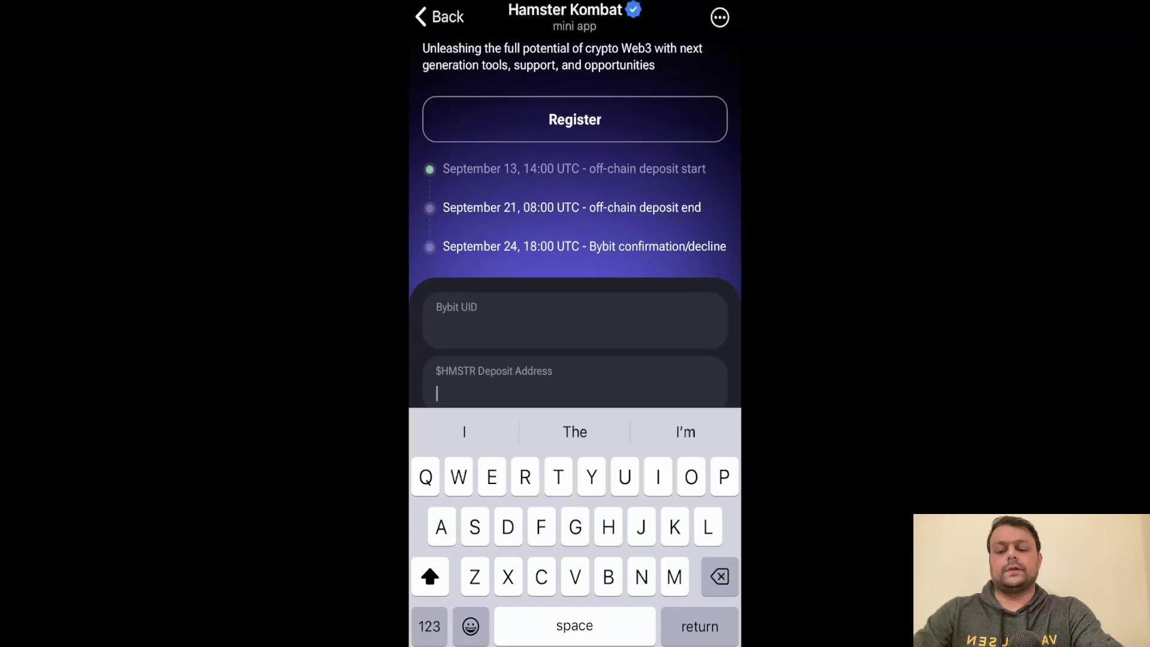
{"action": "left_click", "coordinate": [437, 393]}
{"action": "left_click", "coordinate": [449, 352]}
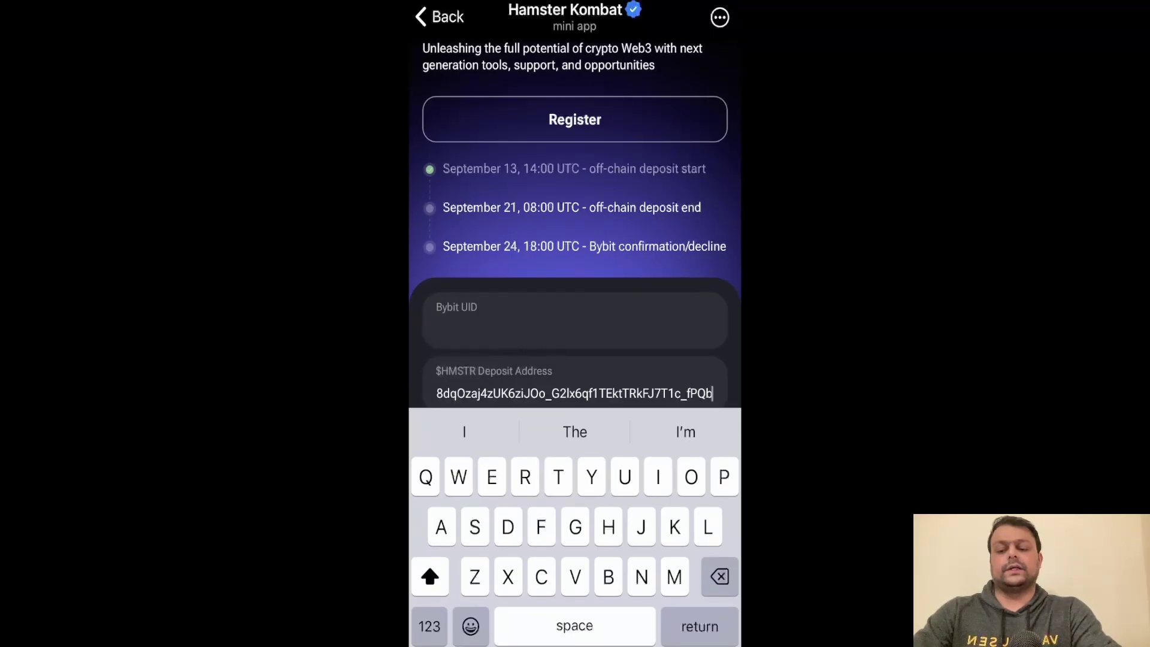
Switch back to Bybit and copy the account UID from the profile page.
{"action": "left_click_drag", "start_coordinate": [574, 644], "coordinate": [702, 563]}
{"action": "left_click", "coordinate": [593, 316]}
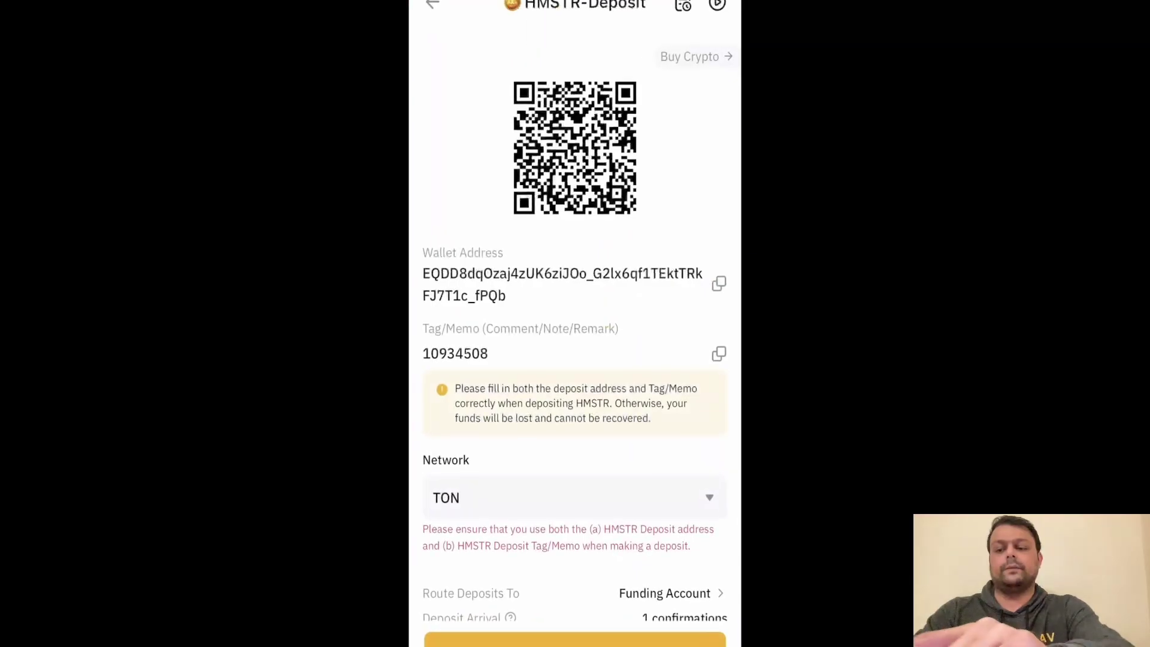
{"action": "left_click", "coordinate": [432, 4]}
{"action": "left_click", "coordinate": [702, 6]}
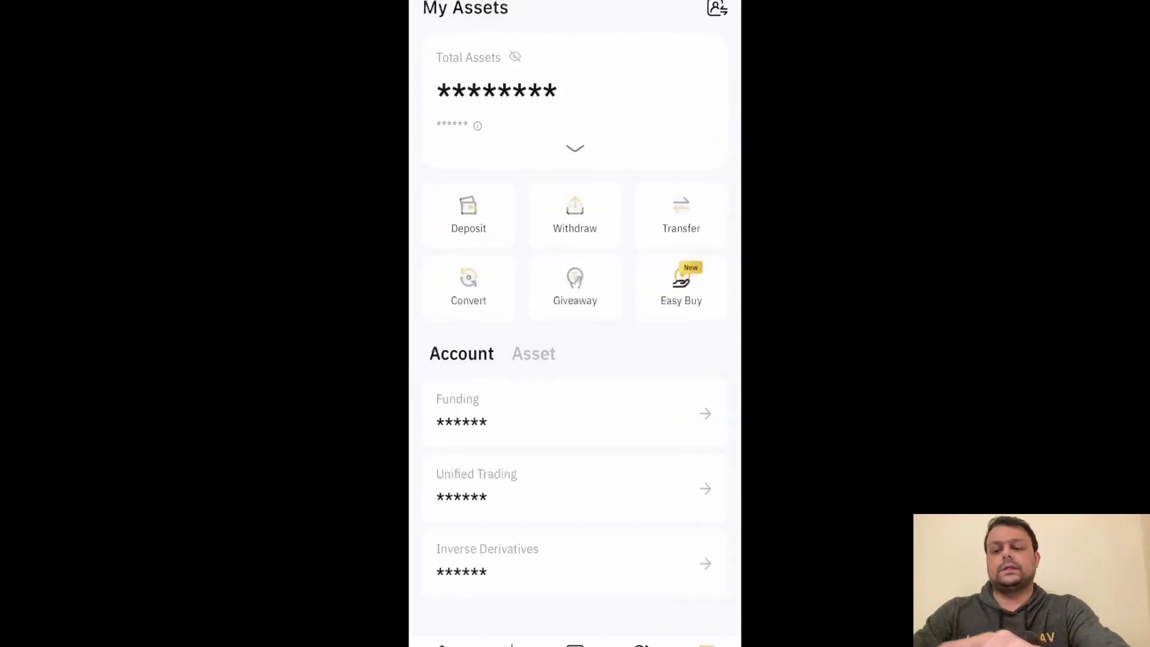
{"action": "left_click", "coordinate": [442, 642]}
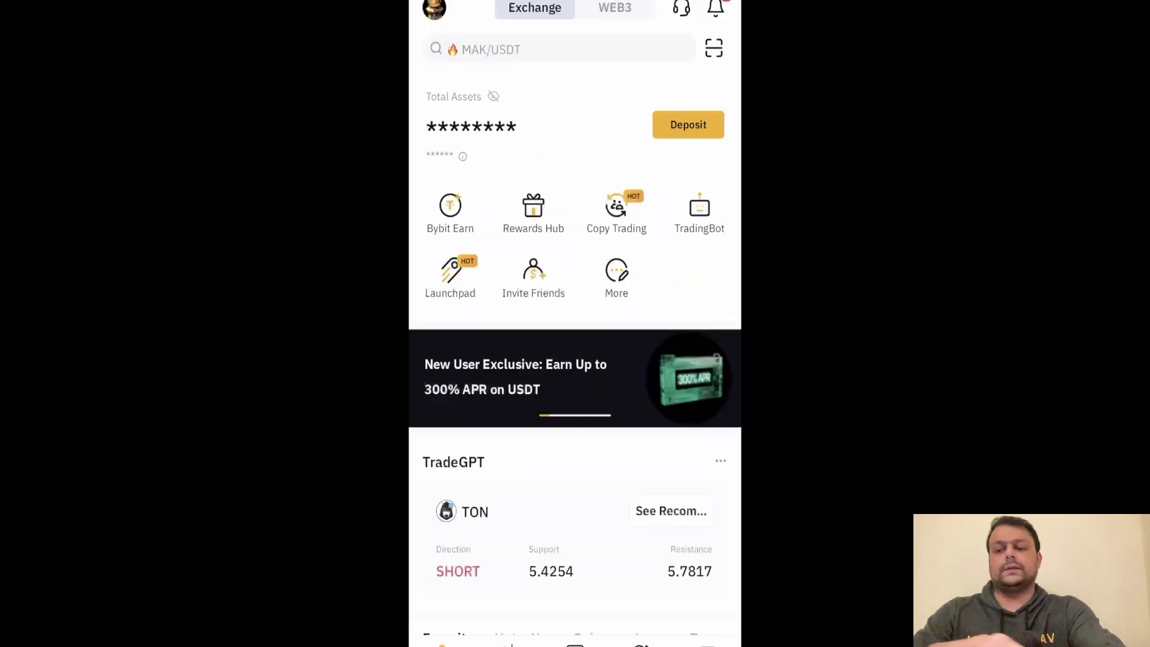
{"action": "left_click", "coordinate": [433, 10]}
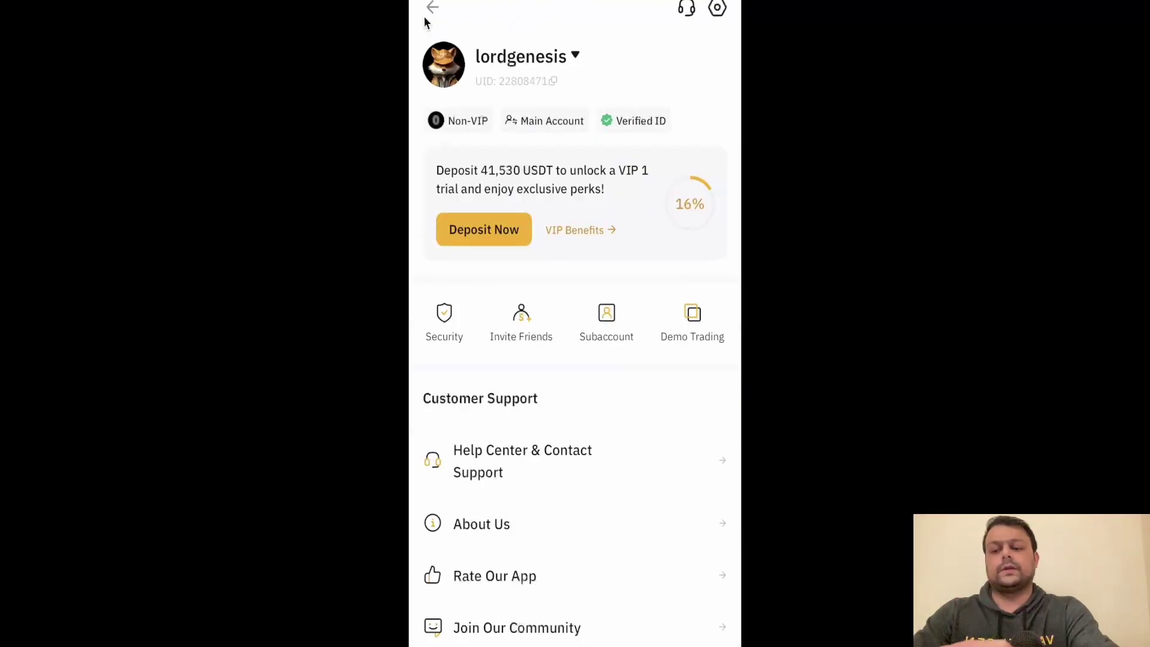
{"action": "left_click", "coordinate": [555, 81]}
{"action": "key", "text": "Escape"}
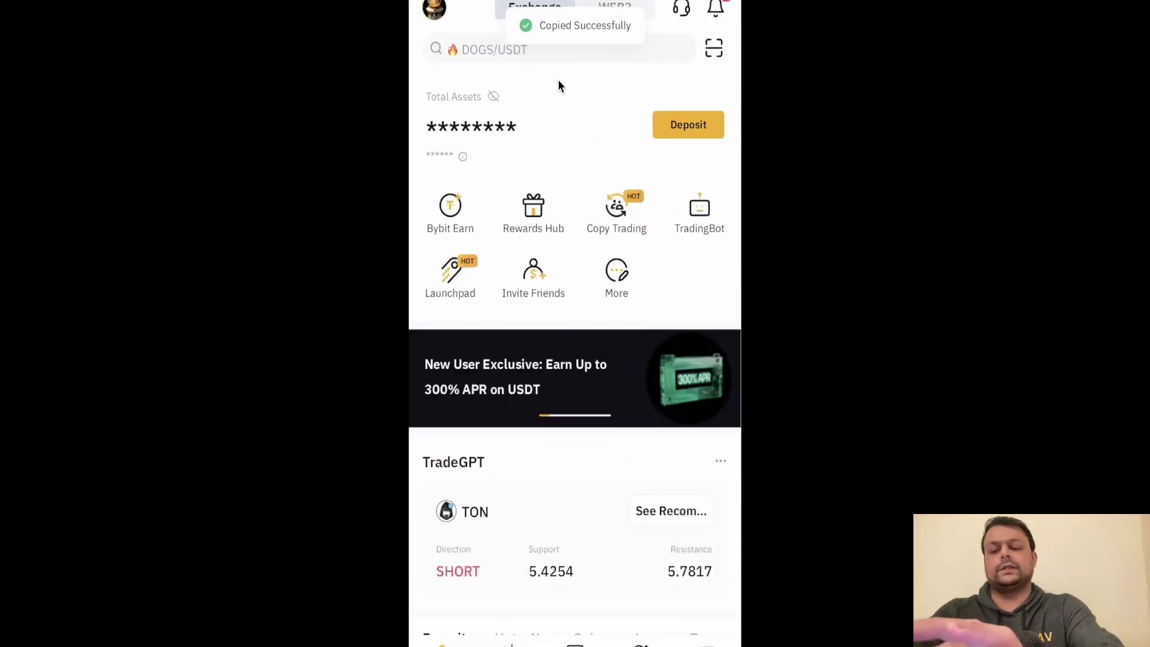
Switch to Hamster Kombat and paste the copied account UID into the Bybit UID field.
{"action": "key", "text": "super+2"}
{"action": "left_click", "coordinate": [558, 81]}
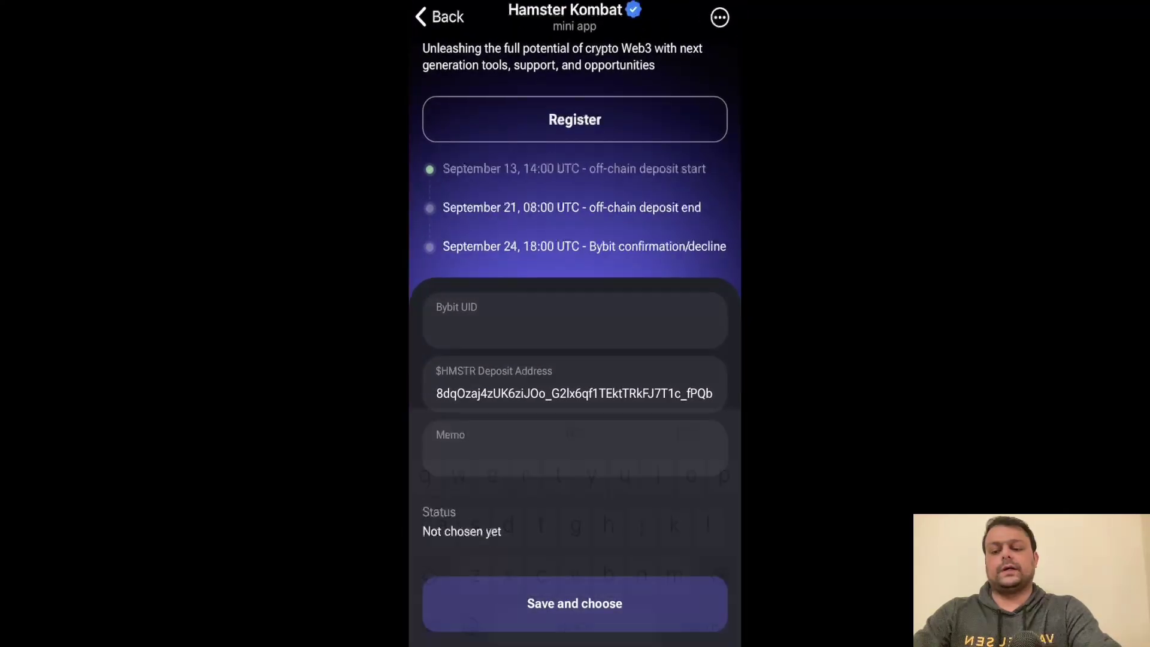
{"action": "left_click", "coordinate": [437, 331]}
{"action": "left_click", "coordinate": [583, 352]}
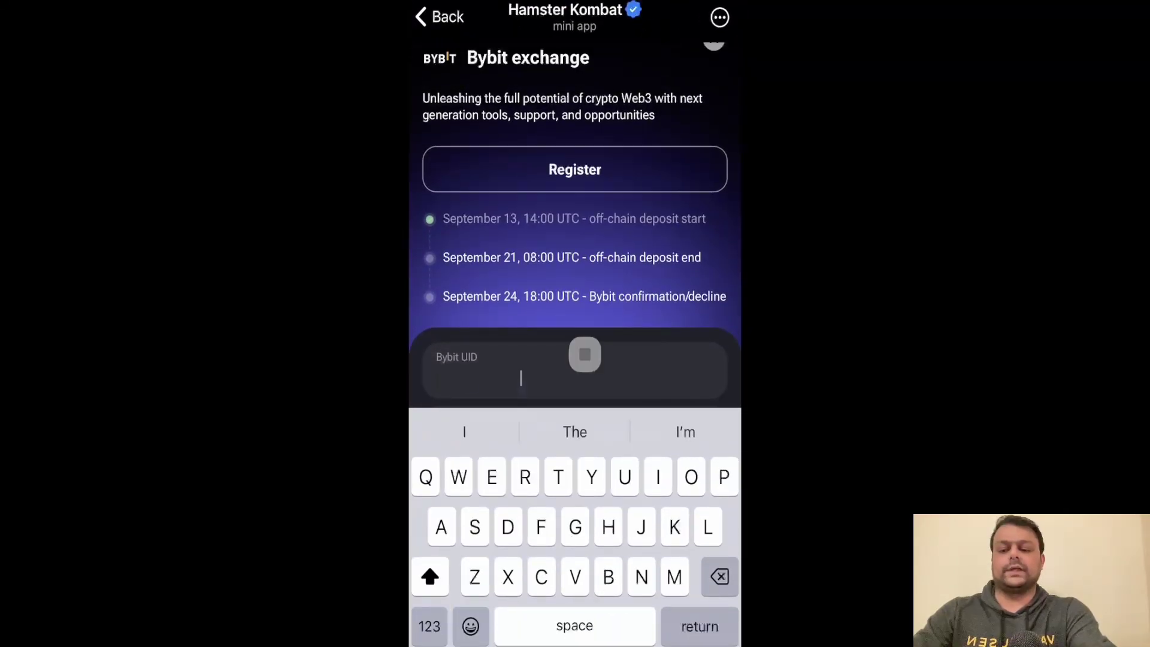
{"action": "left_click", "coordinate": [452, 339]}
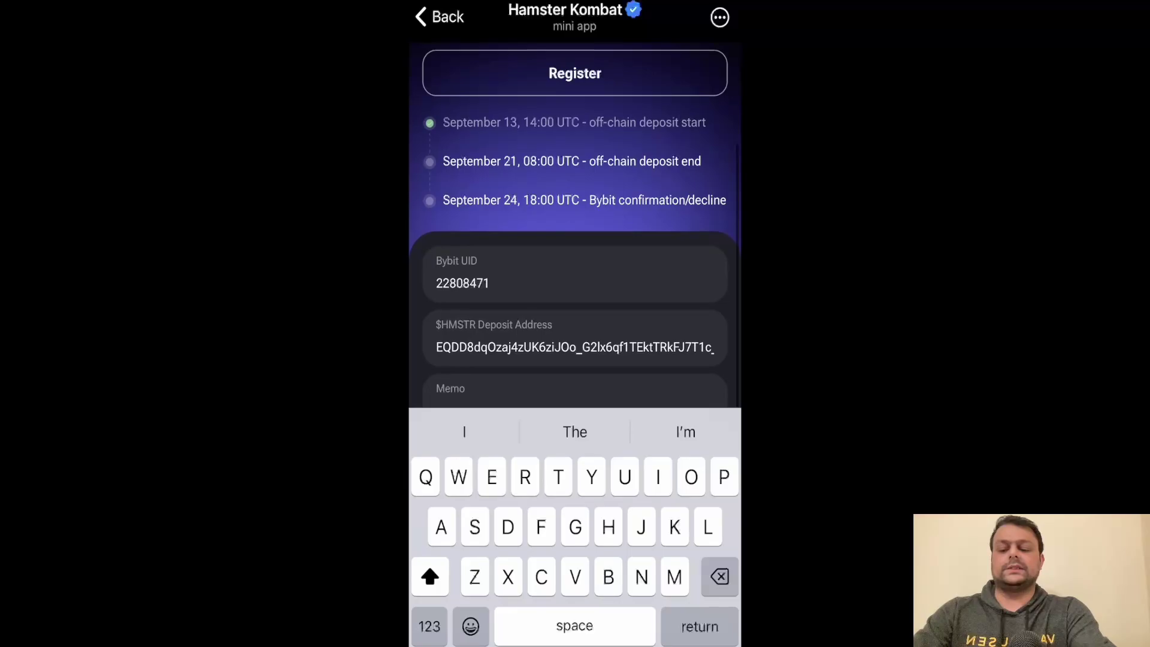
Switch to Bybit and reopen the HMSTR deposit page on the TON network.
{"action": "left_click_drag", "start_coordinate": [574, 640], "coordinate": [719, 479]}
{"action": "left_click", "coordinate": [557, 315]}
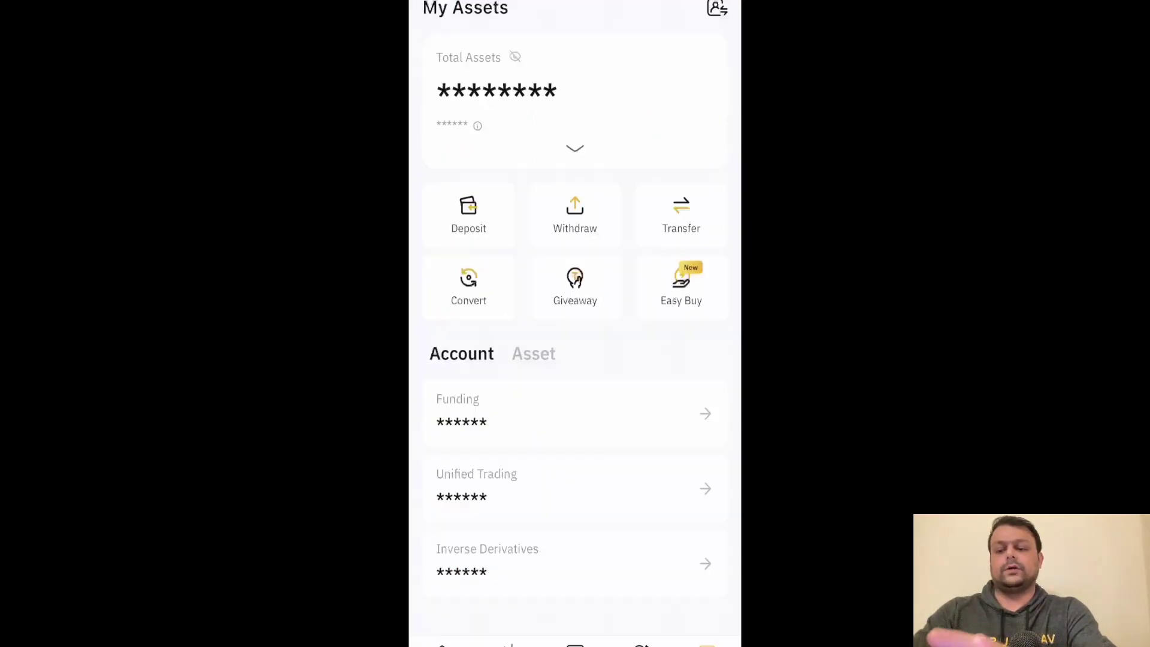
{"action": "left_click", "coordinate": [468, 214]}
{"action": "left_click", "coordinate": [575, 637]}
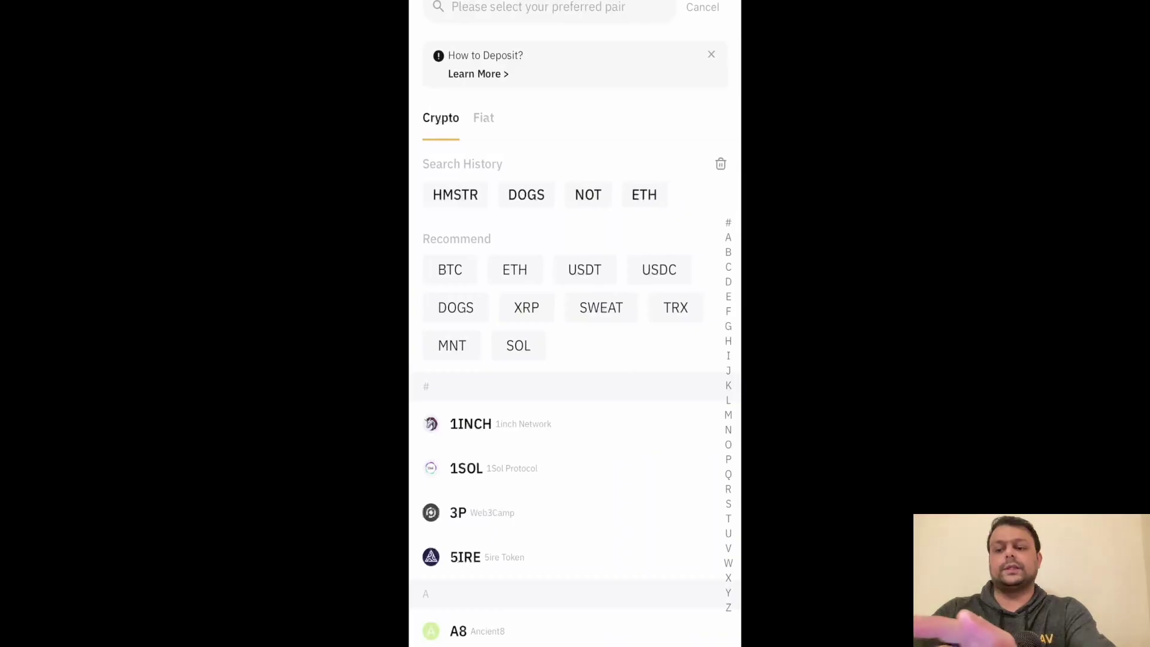
{"action": "left_click", "coordinate": [555, 7]}
{"action": "left_click", "coordinate": [460, 195]}
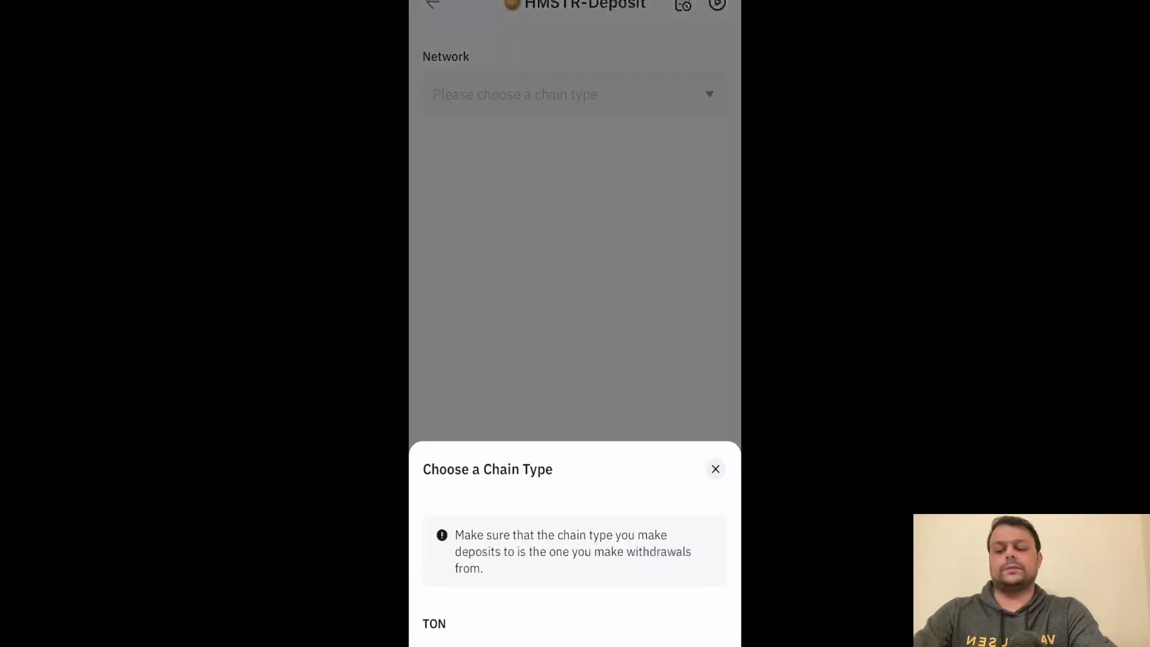
{"action": "left_click", "coordinate": [438, 623]}
{"action": "left_click", "coordinate": [574, 519]}
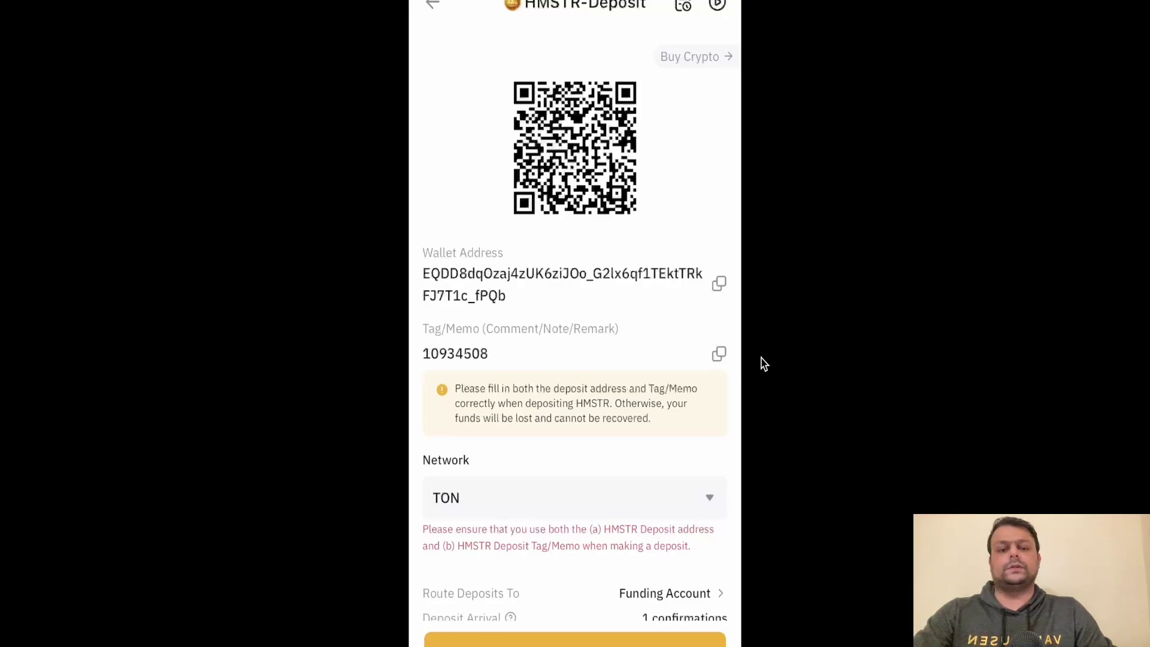
Copy the HMSTR tag/memo from Bybit for the Memo field of Hamster Kombat's Bybit form, and leave the form.
{"action": "left_click", "coordinate": [723, 355]}
{"action": "key", "text": "alt+Tab"}
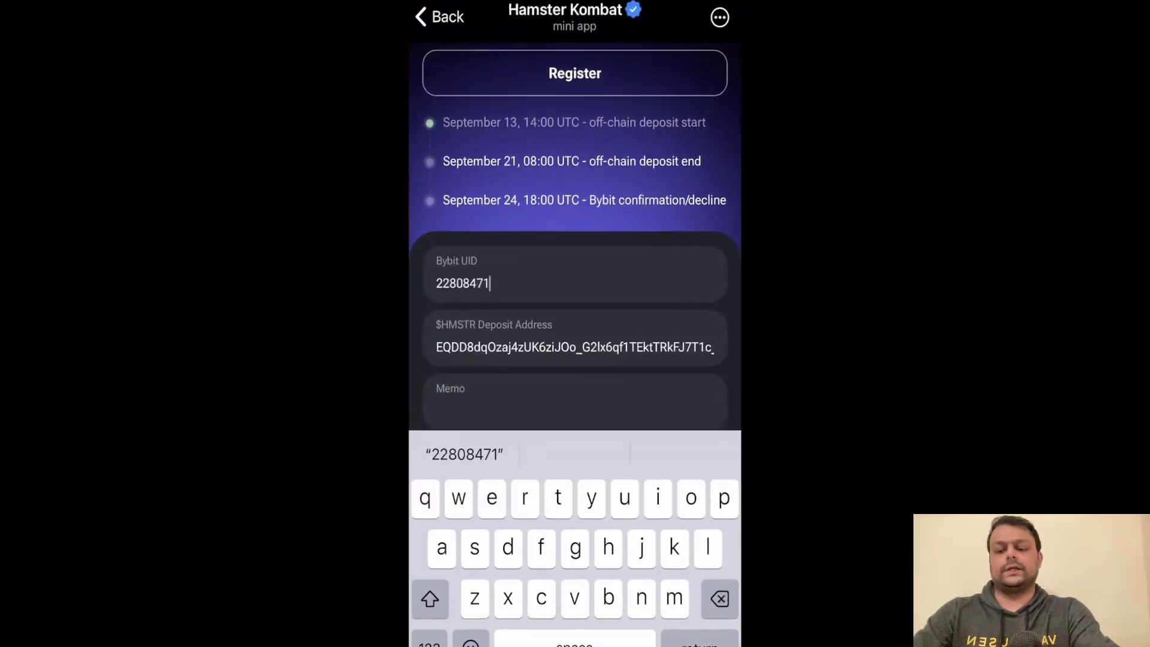
{"action": "left_click", "coordinate": [437, 404]}
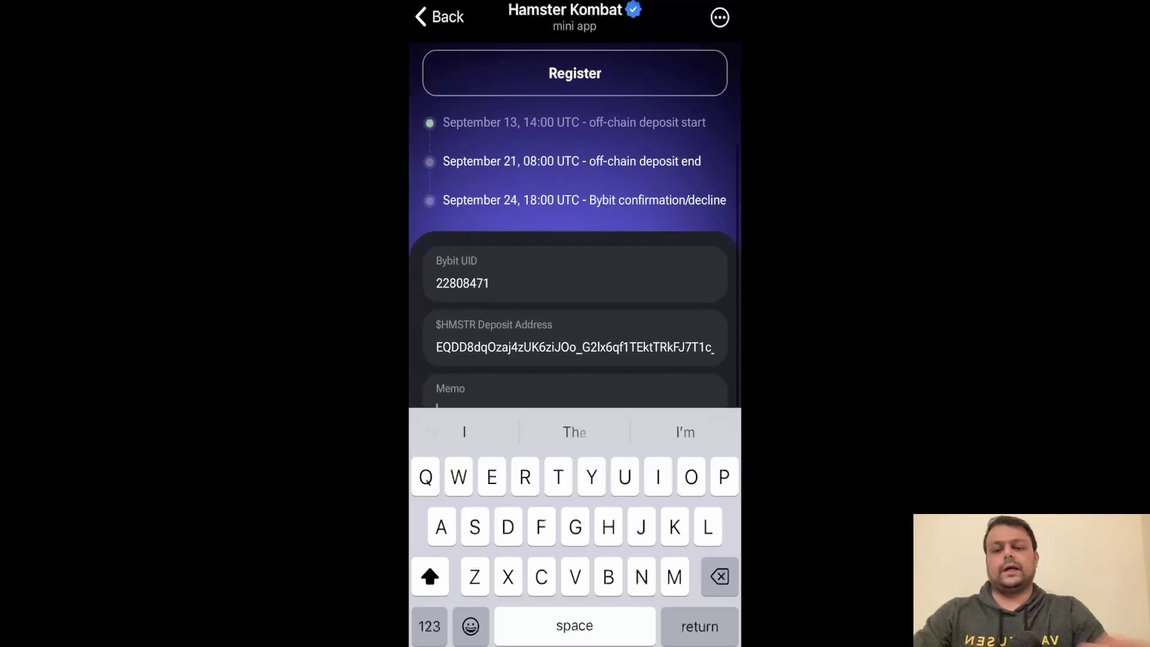
{"action": "left_click", "coordinate": [721, 405]}
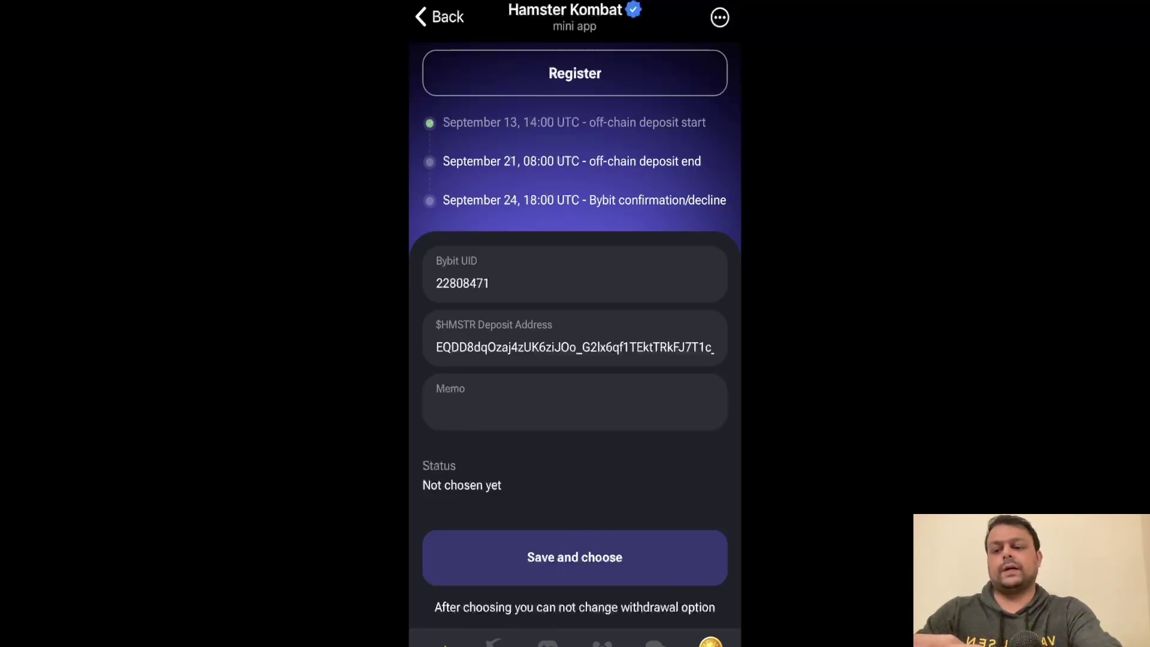
{"action": "left_click", "coordinate": [575, 542]}
{"action": "scroll", "coordinate": [575, 359], "scroll_direction": "down", "scroll_amount": 5}
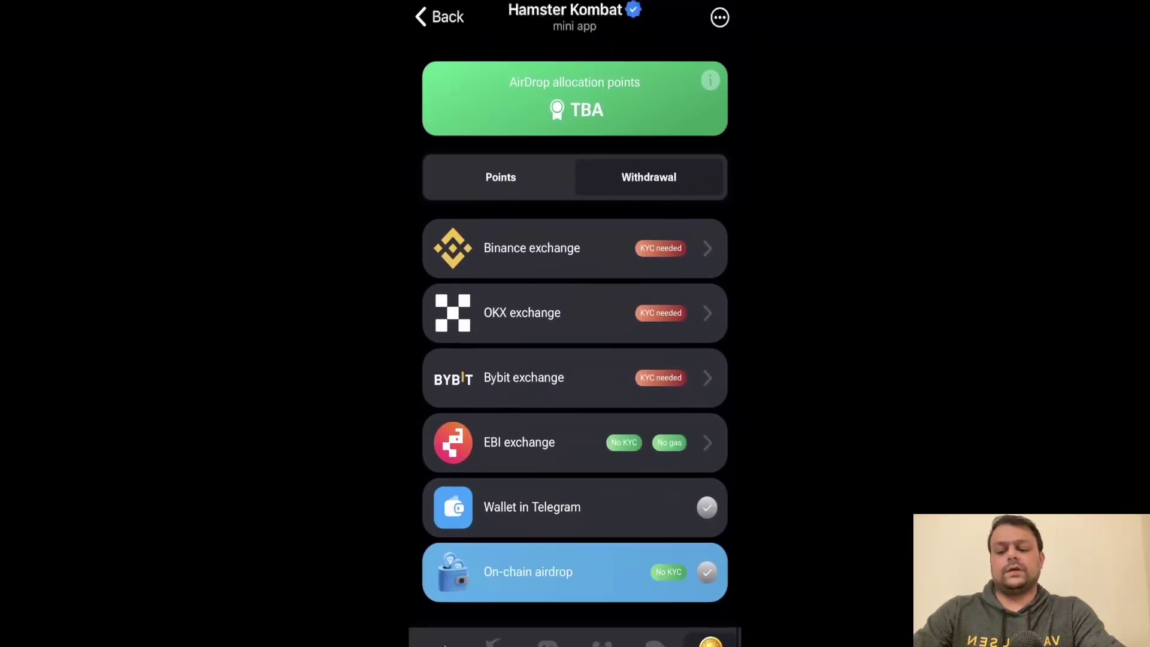
View the Wallet in Telegram and On-chain airdrop withdrawal options, and return to the withdrawal list.
{"action": "left_click", "coordinate": [532, 527]}
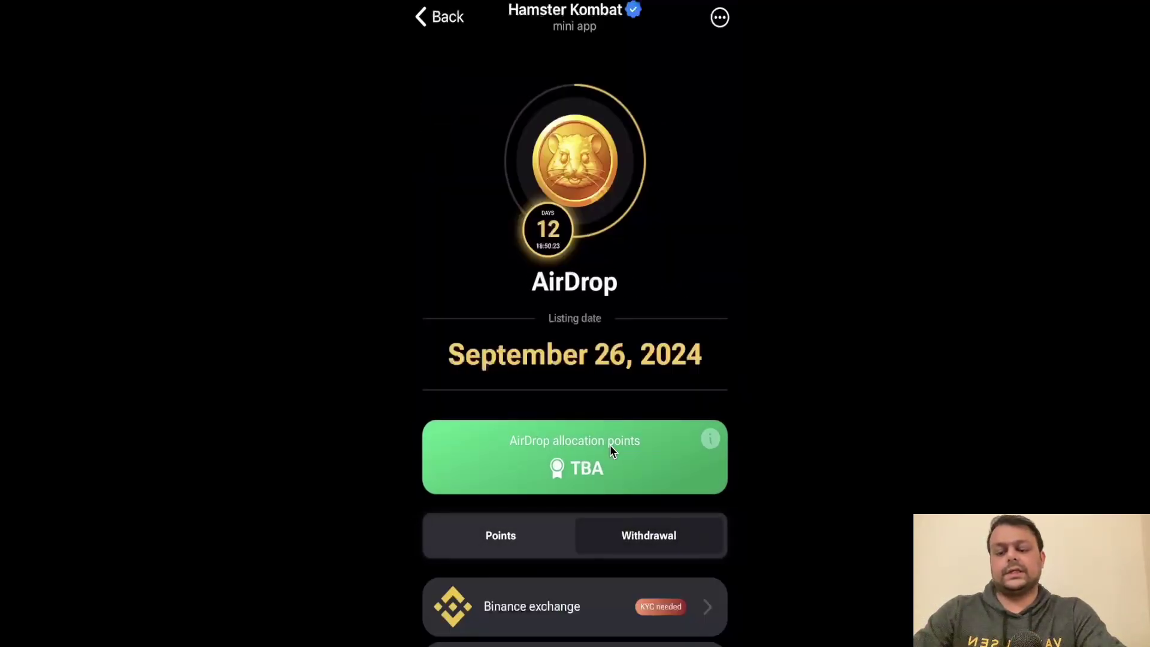
{"action": "scroll", "coordinate": [610, 445], "scroll_direction": "down", "scroll_amount": 5}
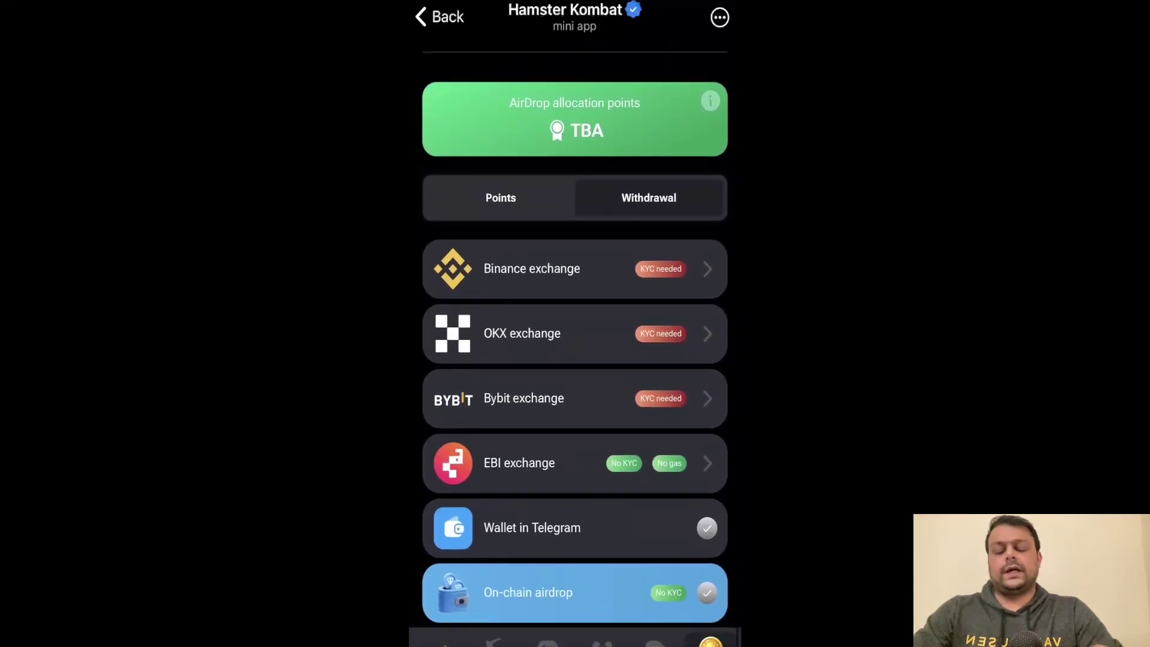
{"action": "left_click", "coordinate": [599, 587]}
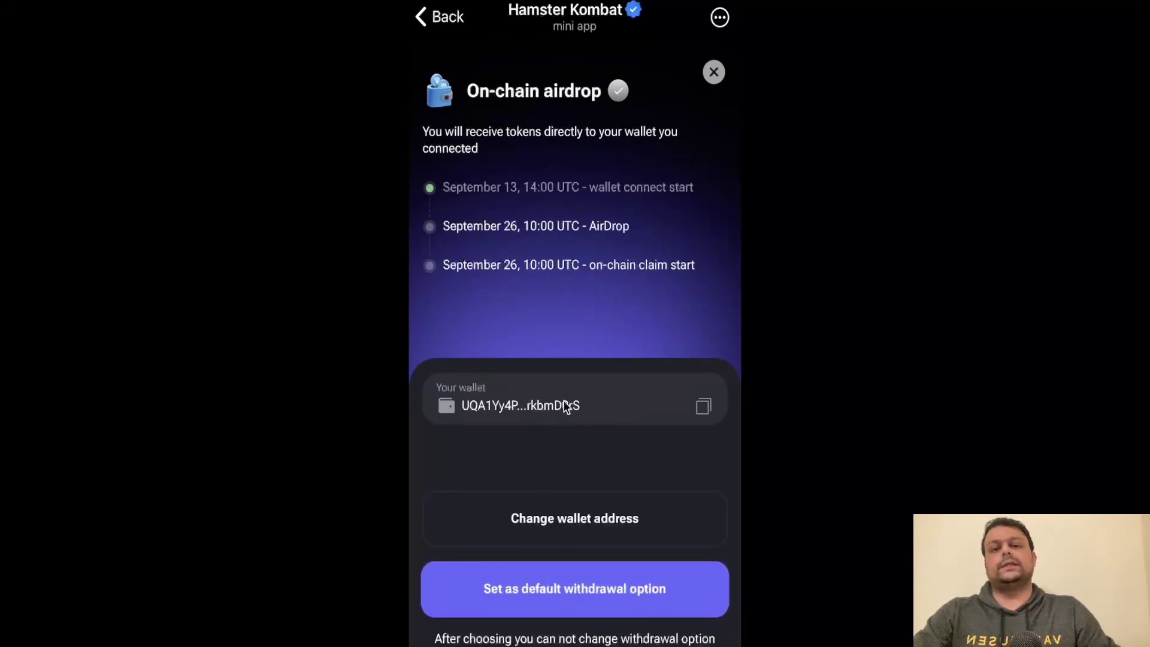
{"action": "key", "text": "Escape"}
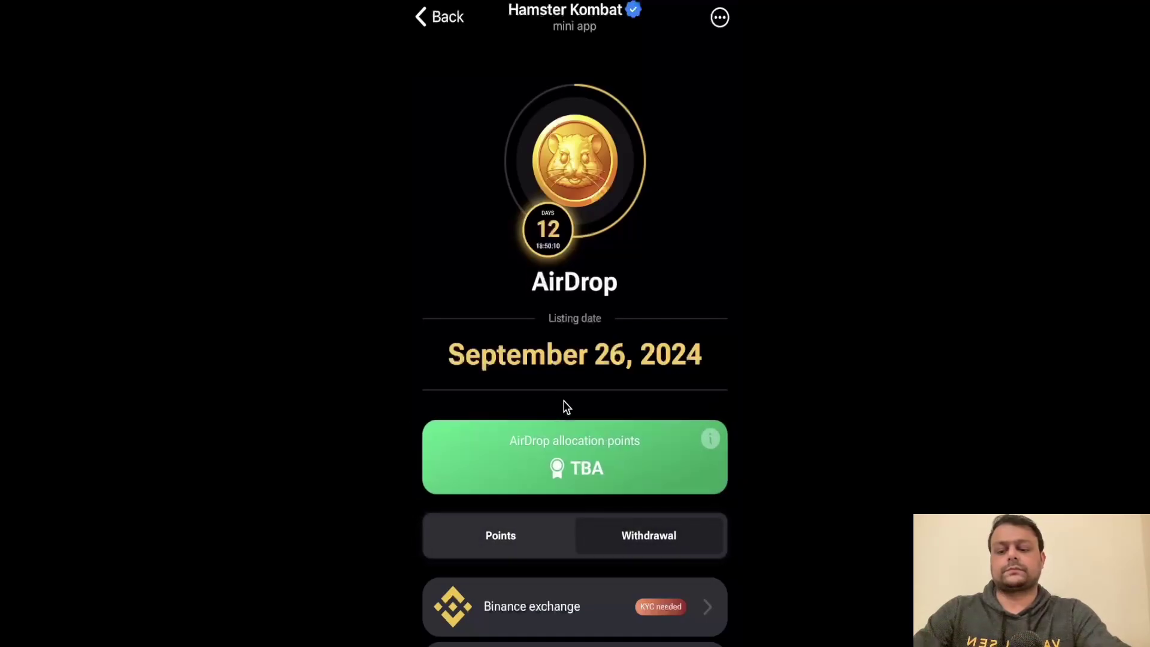
{"action": "scroll", "coordinate": [566, 407], "scroll_direction": "down", "scroll_amount": 5}
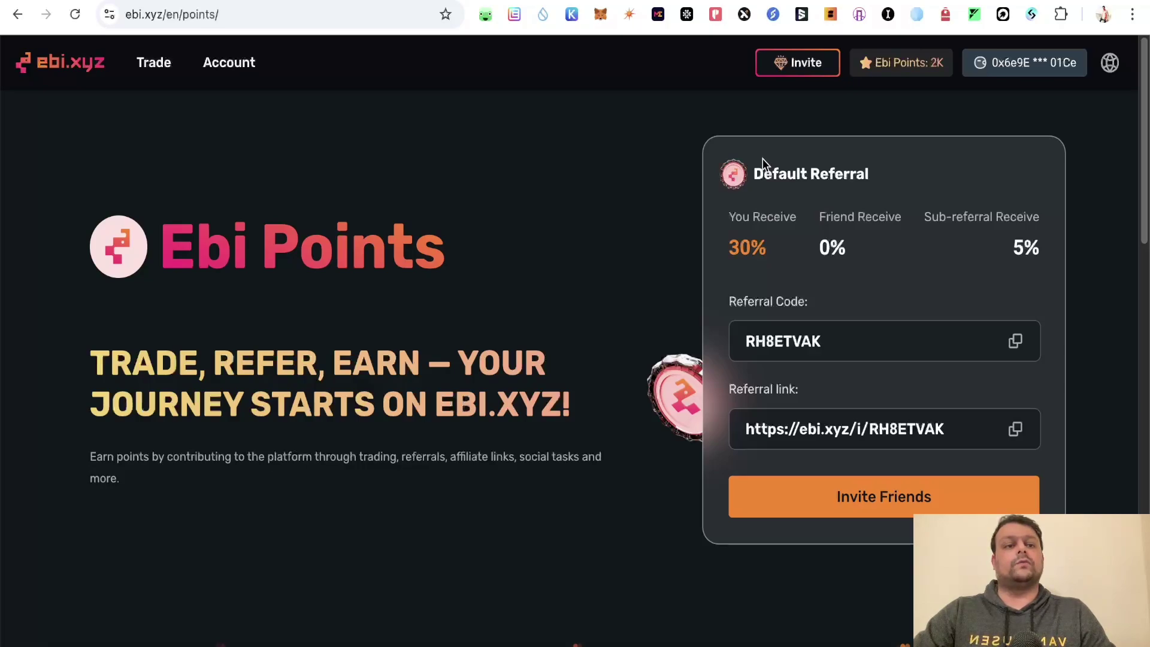
Look up the account UID on ebi.xyz and open Hamster Kombat's EBI exchange form to view its EBI ID field.
{"action": "mouse_move", "coordinate": [1054, 71]}
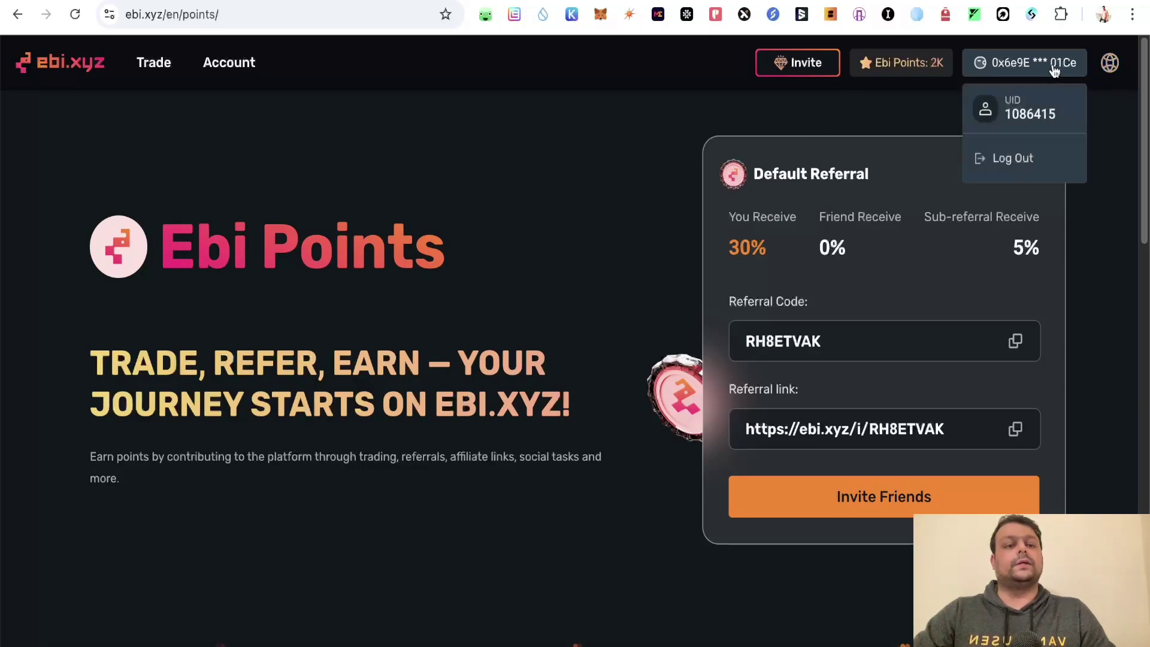
{"action": "left_click_drag", "start_coordinate": [1005, 114], "coordinate": [1055, 113]}
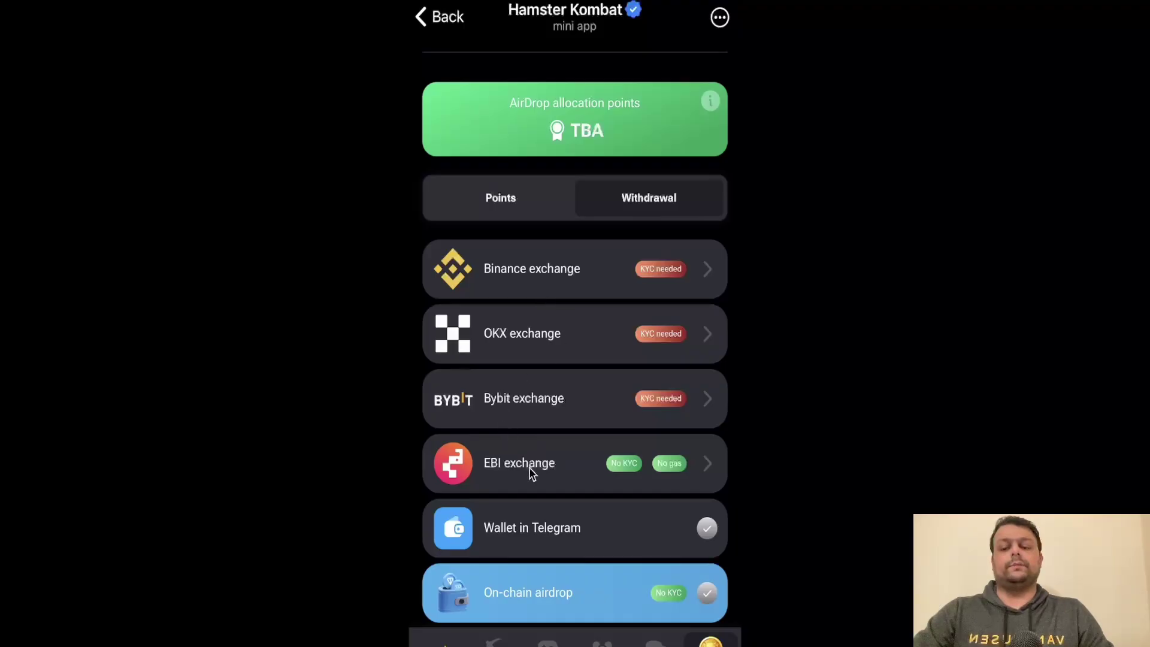
{"action": "left_click", "coordinate": [531, 473]}
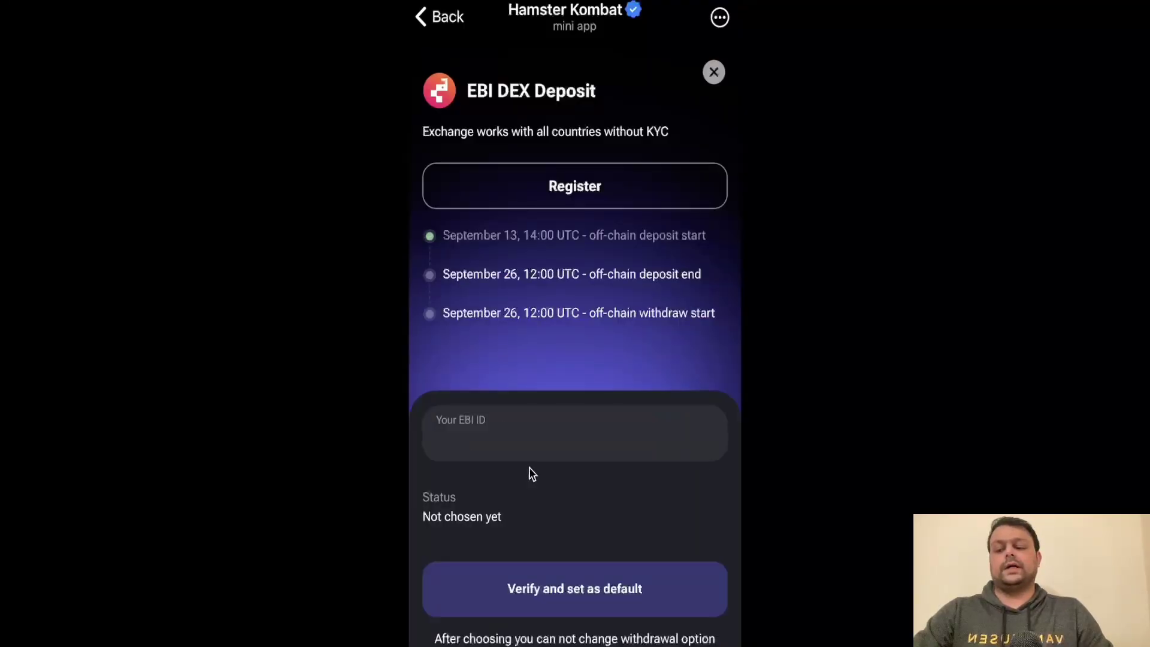
{"action": "left_click", "coordinate": [530, 472]}
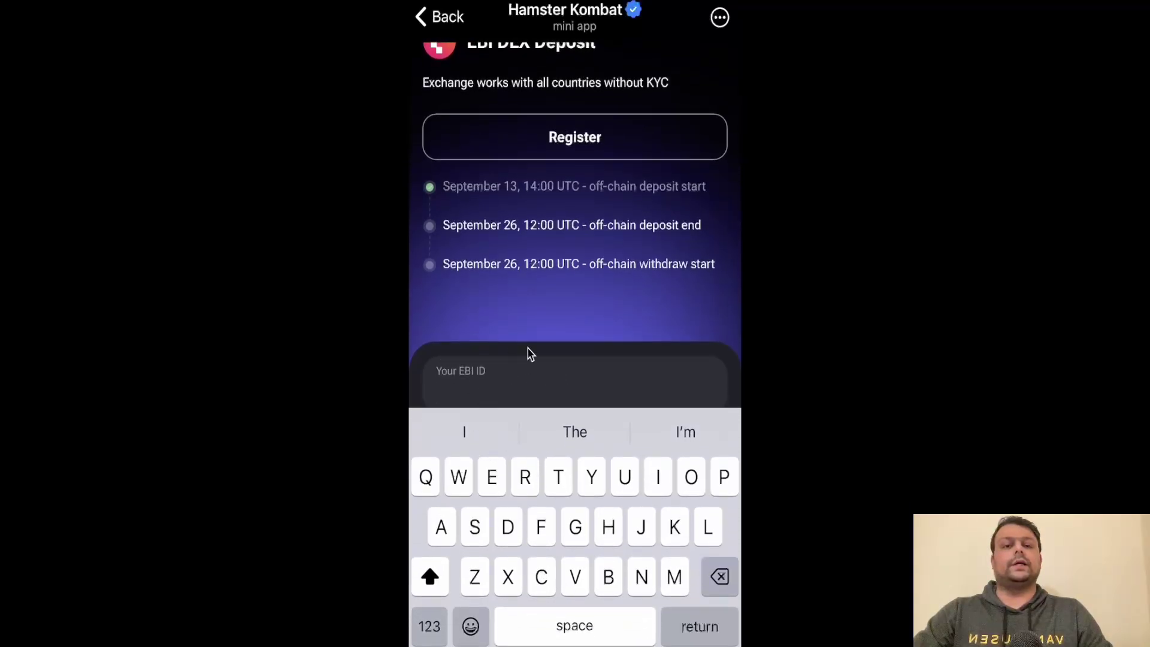
{"action": "left_click", "coordinate": [655, 343]}
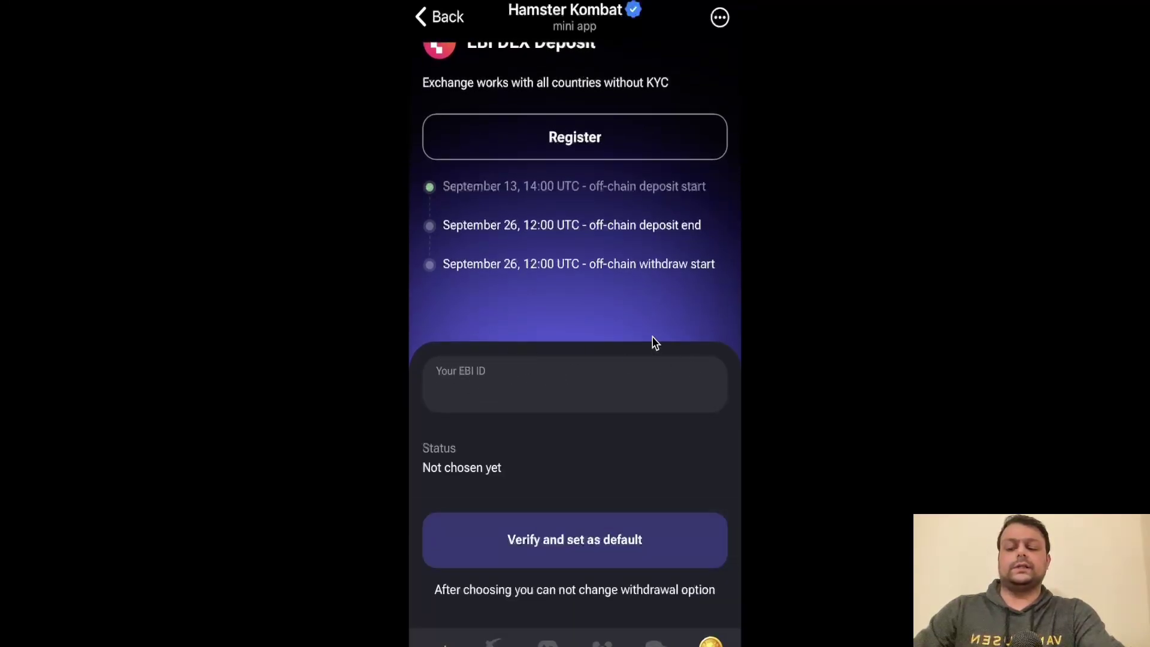